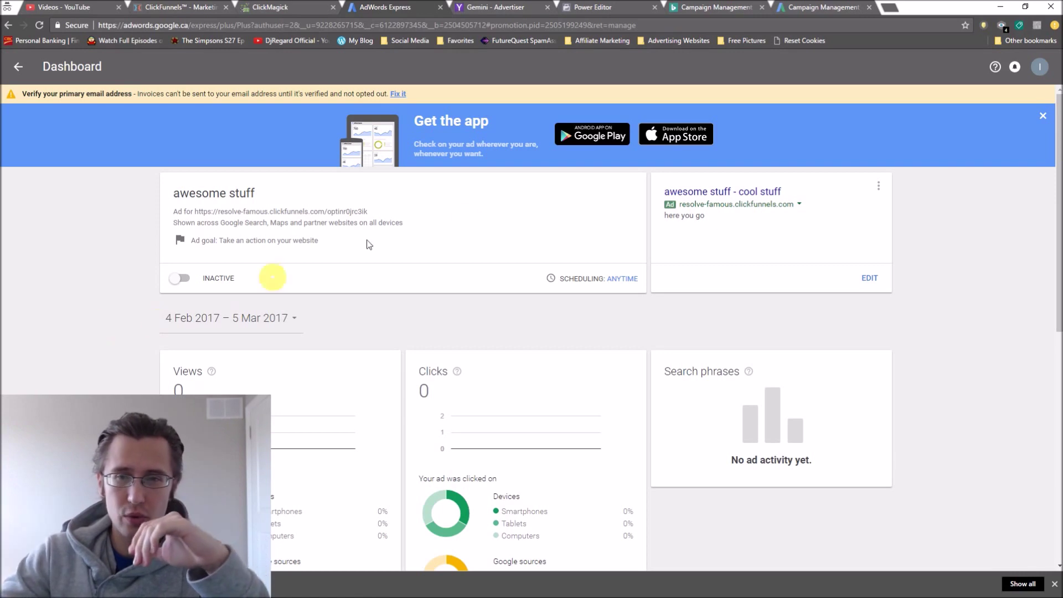
Step: Review both headlines and the description in the "awesome stuff" ad's edit form, and save the ad
{"action": "left_click", "coordinate": [867, 278]}
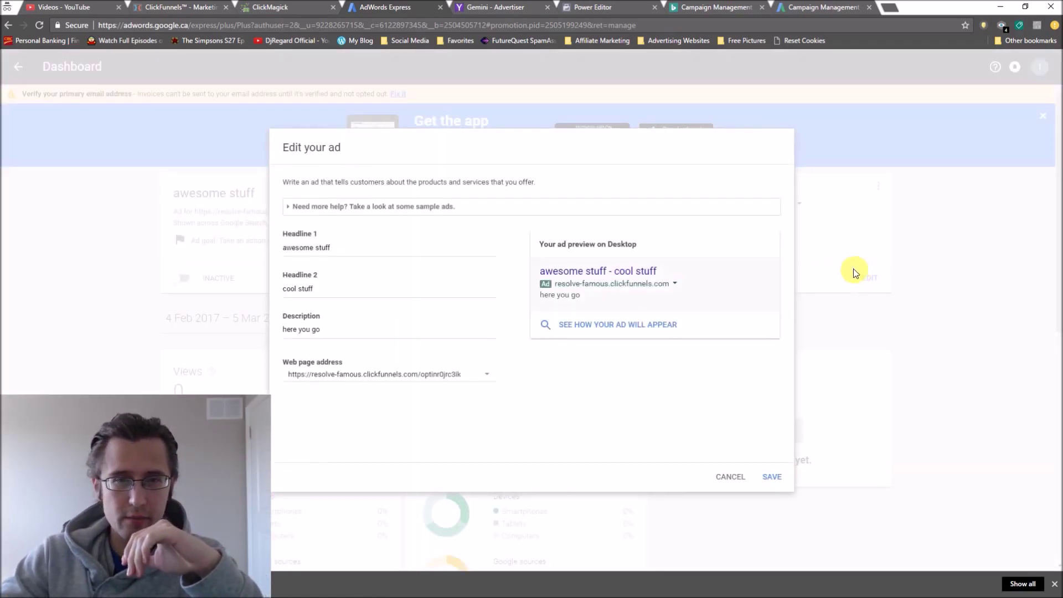
{"action": "double_click", "coordinate": [301, 246]}
{"action": "triple_click", "coordinate": [297, 286]}
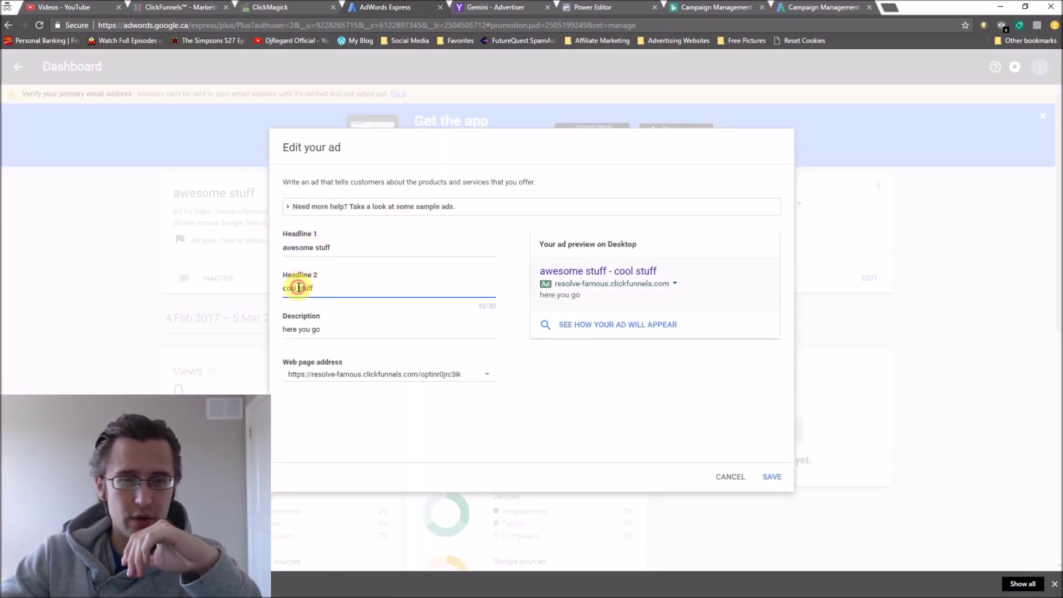
{"action": "triple_click", "coordinate": [295, 331]}
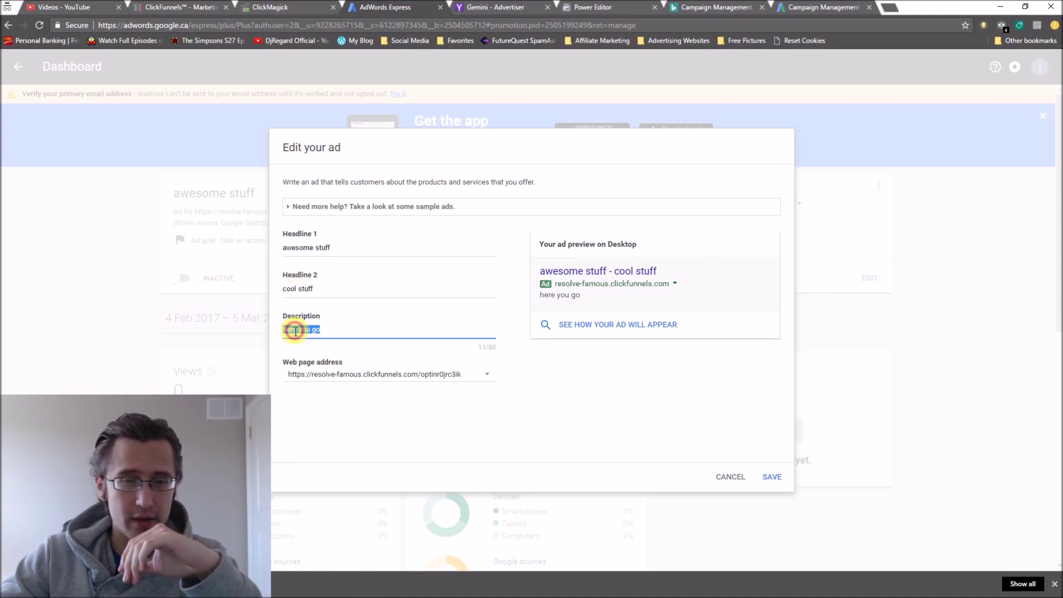
{"action": "left_click", "coordinate": [773, 479]}
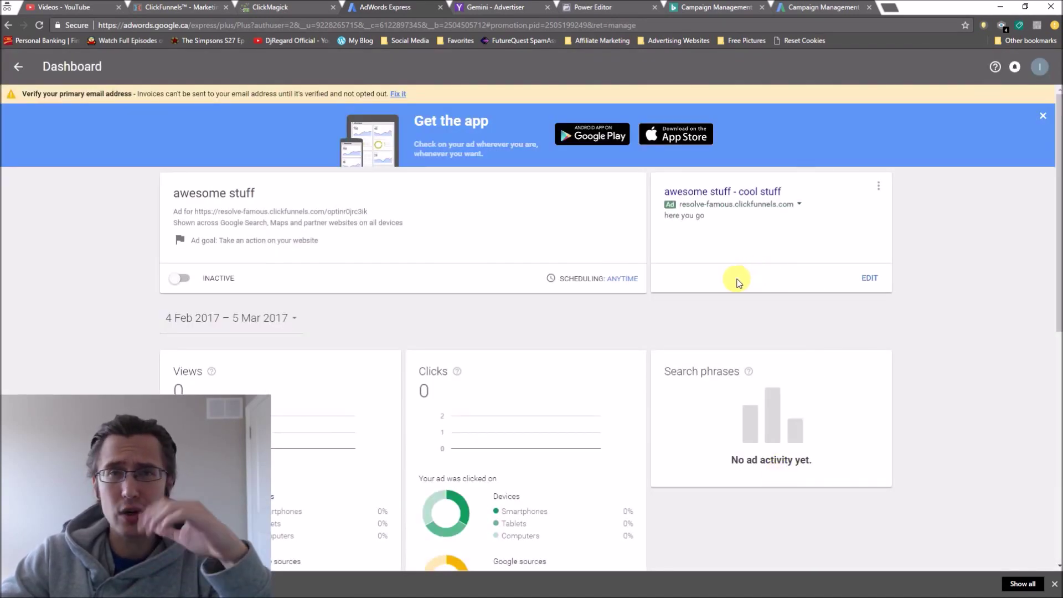
Step: Examine the ad dashboard's views, clicks and amount spent, plus the budget, location and product settings
{"action": "scroll", "coordinate": [609, 274], "scroll_direction": "down", "scroll_amount": 3}
{"action": "double_click", "coordinate": [434, 206]}
{"action": "double_click", "coordinate": [192, 205]}
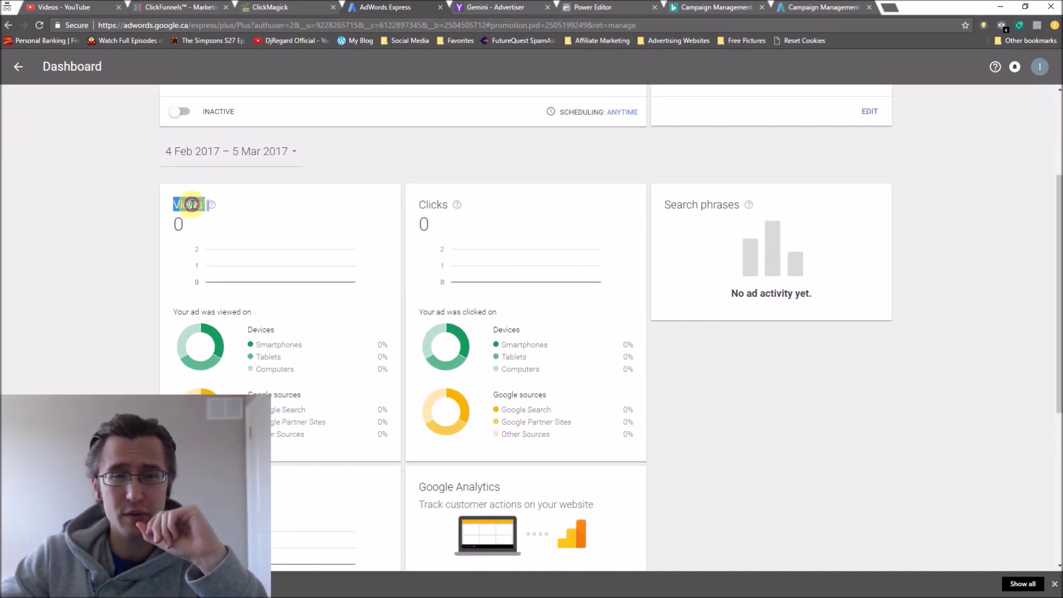
{"action": "left_click", "coordinate": [66, 209]}
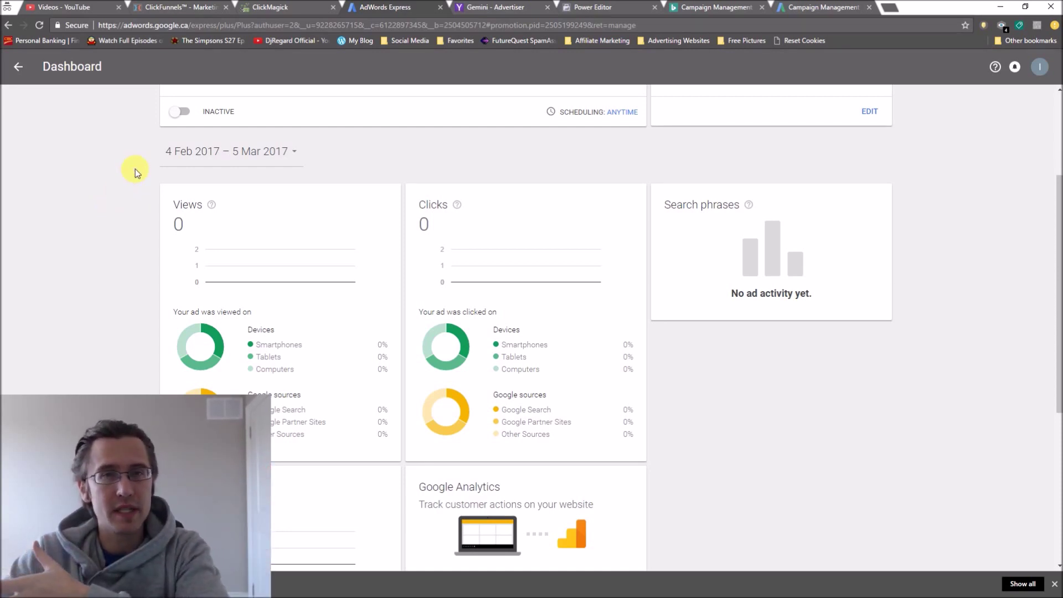
{"action": "scroll", "coordinate": [209, 148], "scroll_direction": "down", "scroll_amount": 4}
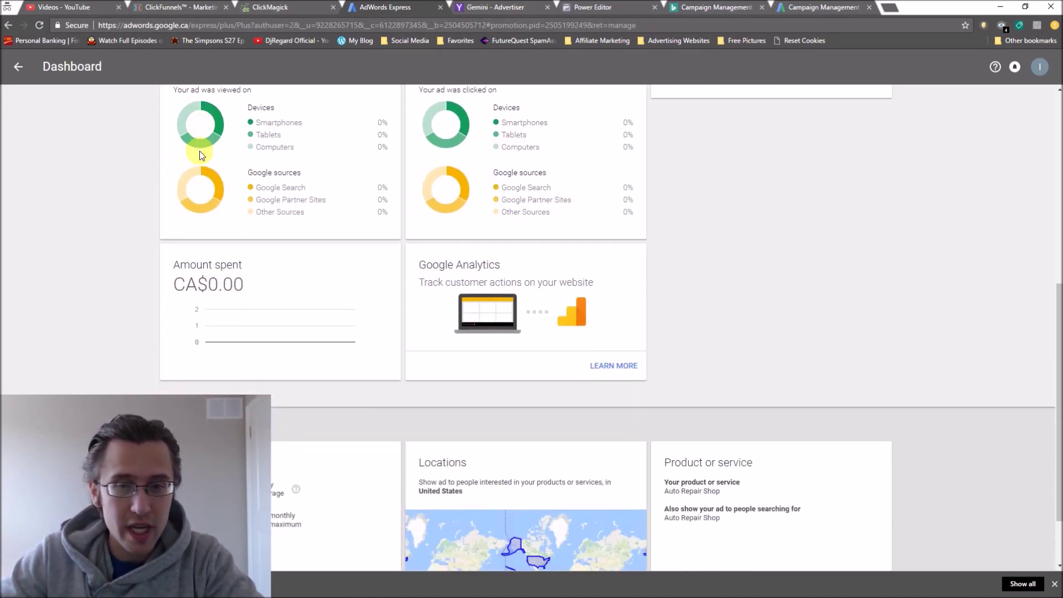
{"action": "scroll", "coordinate": [265, 390], "scroll_direction": "down", "scroll_amount": 2}
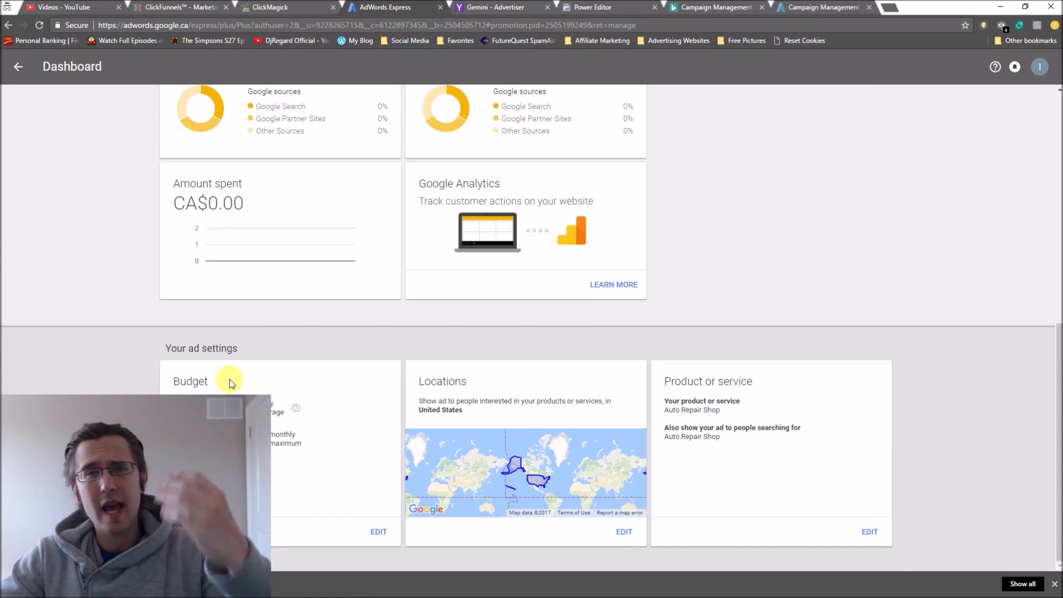
{"action": "scroll", "coordinate": [237, 320], "scroll_direction": "up", "scroll_amount": 10}
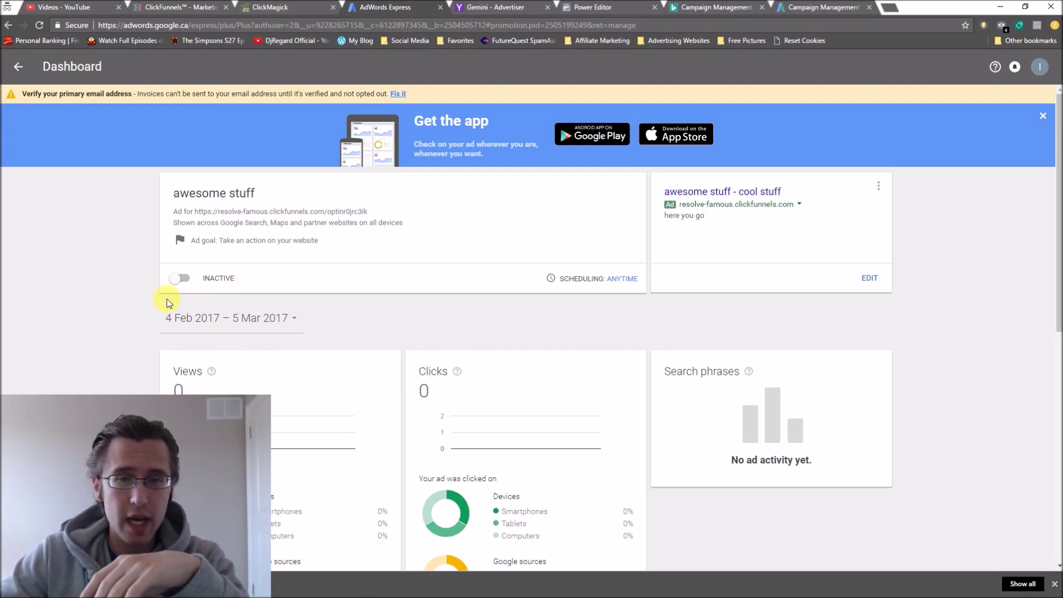
Step: Activate the "awesome stuff" ad and deactivate it again, dismissing the survey and returning to the ad overview
{"action": "left_click", "coordinate": [179, 279]}
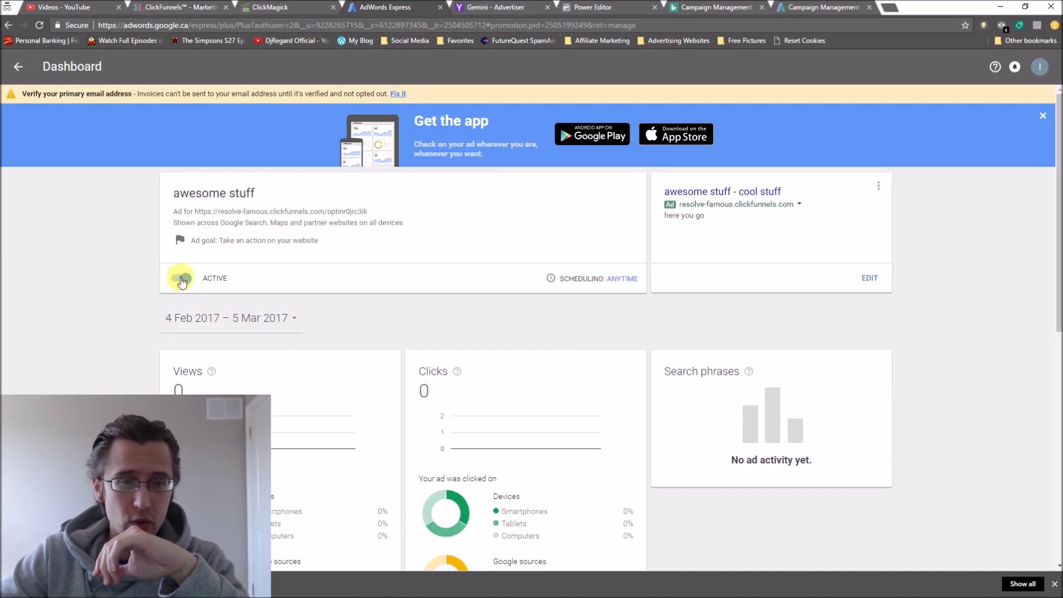
{"action": "left_click", "coordinate": [178, 278]}
{"action": "left_click", "coordinate": [654, 340]}
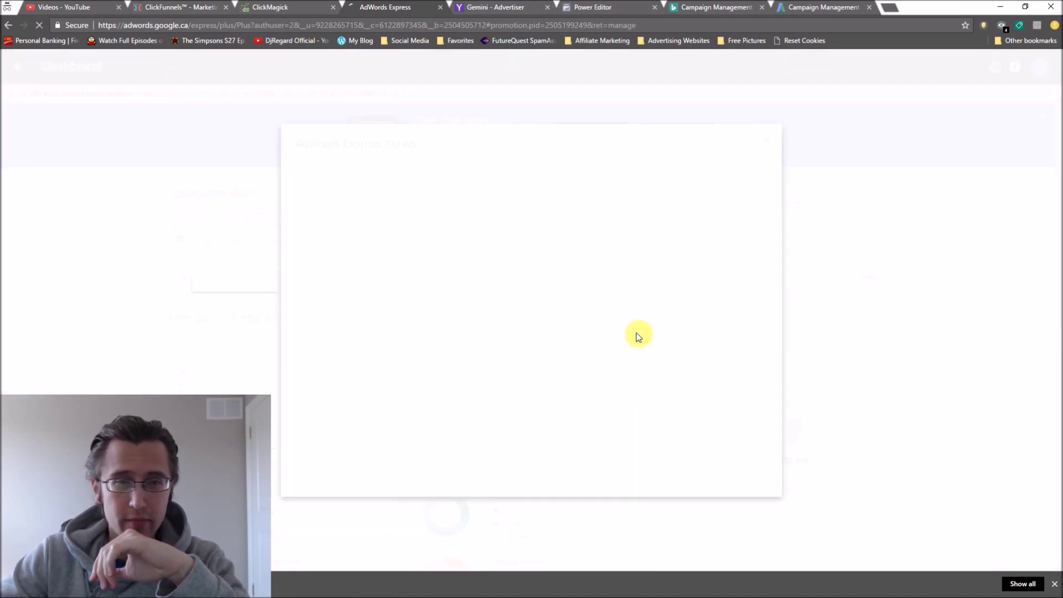
{"action": "left_click", "coordinate": [767, 141]}
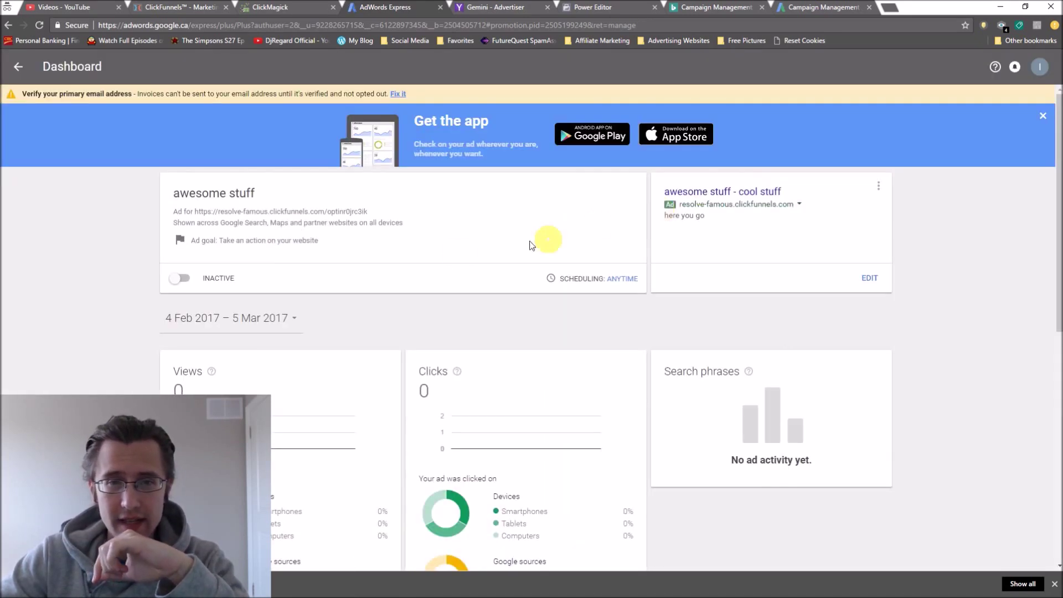
{"action": "left_click", "coordinate": [27, 72]}
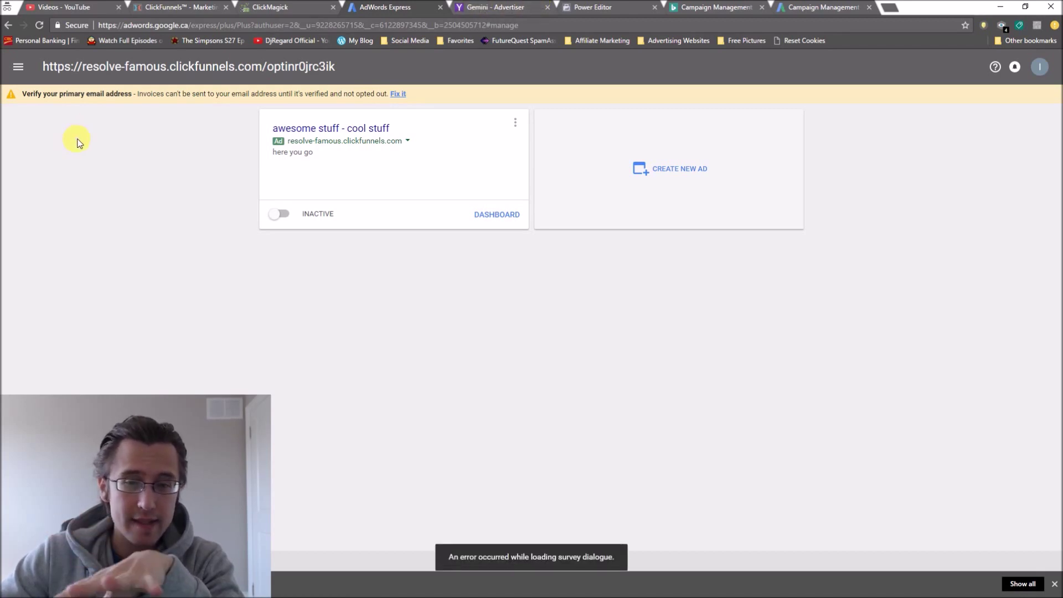
Step: Switch to Yahoo Gemini and look through the account's campaigns, ad groups and ads
{"action": "left_click", "coordinate": [495, 7]}
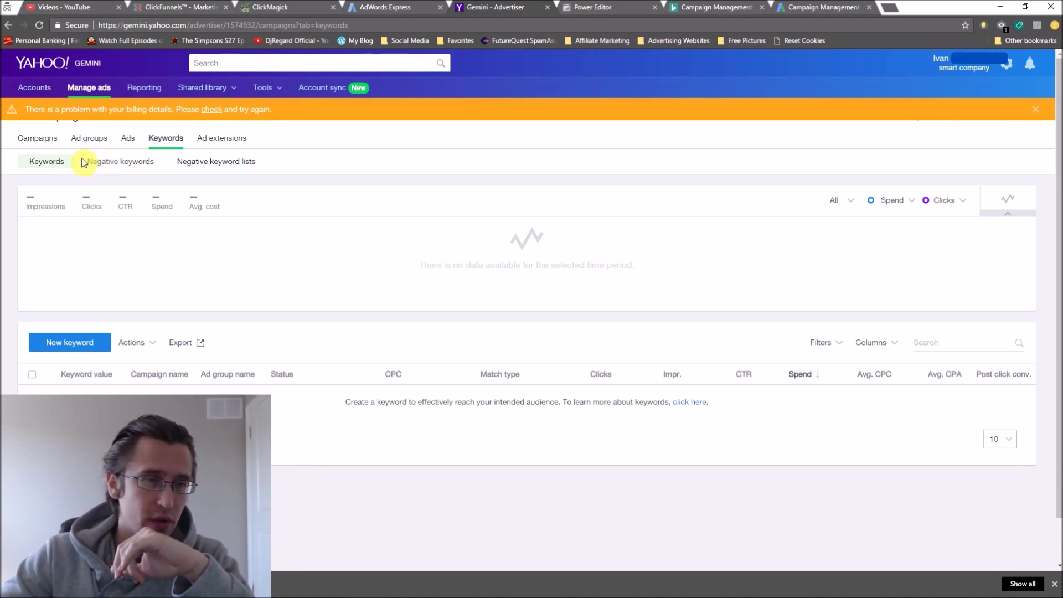
{"action": "left_click", "coordinate": [47, 142]}
{"action": "left_click", "coordinate": [96, 140]}
{"action": "left_click", "coordinate": [127, 140]}
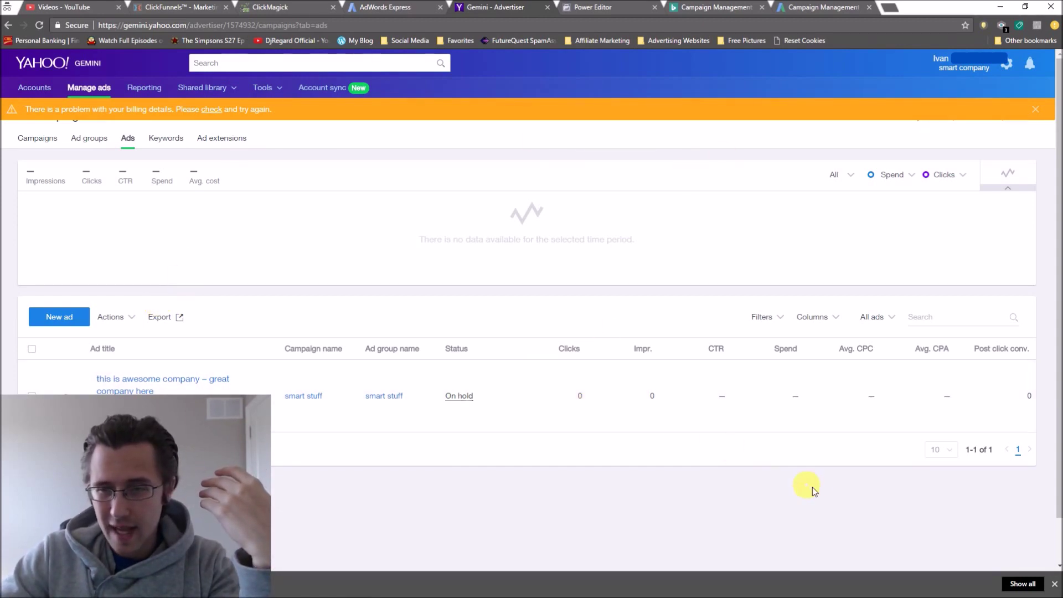
{"action": "scroll", "coordinate": [812, 486], "scroll_direction": "down", "scroll_amount": 1}
{"action": "scroll", "coordinate": [813, 490], "scroll_direction": "up", "scroll_amount": 1}
{"action": "scroll", "coordinate": [778, 501], "scroll_direction": "down", "scroll_amount": 1}
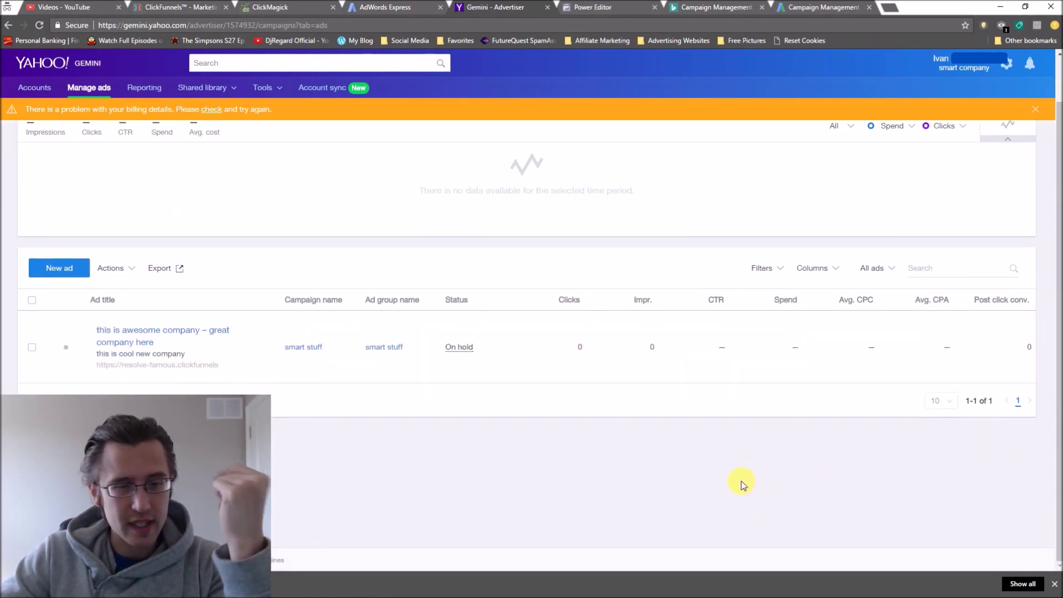
Step: View the Contact us form and close it without submitting a request, returning to the ads list
{"action": "left_click", "coordinate": [188, 560]}
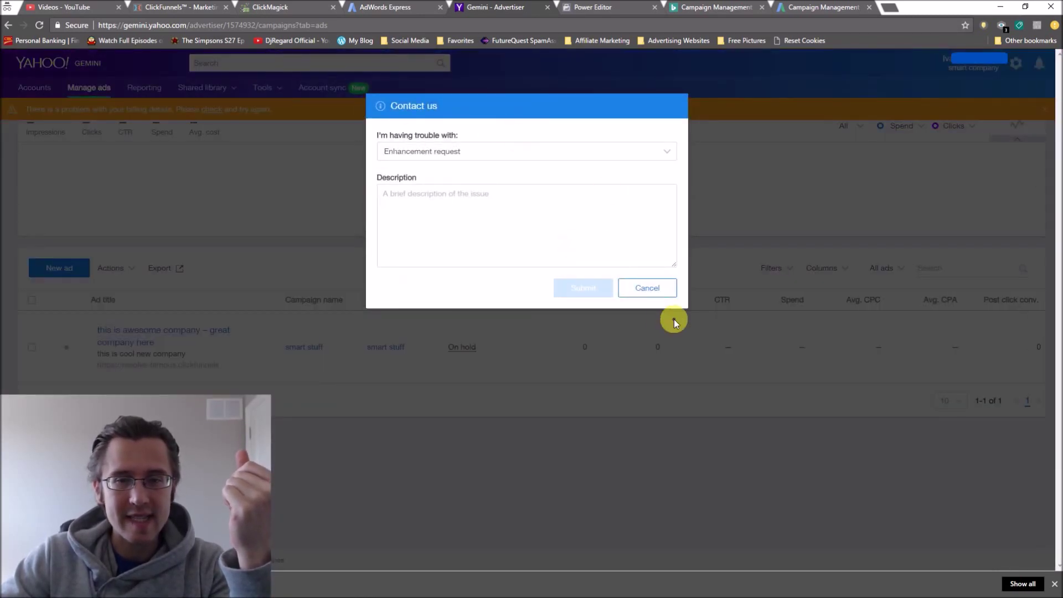
{"action": "left_click", "coordinate": [644, 288]}
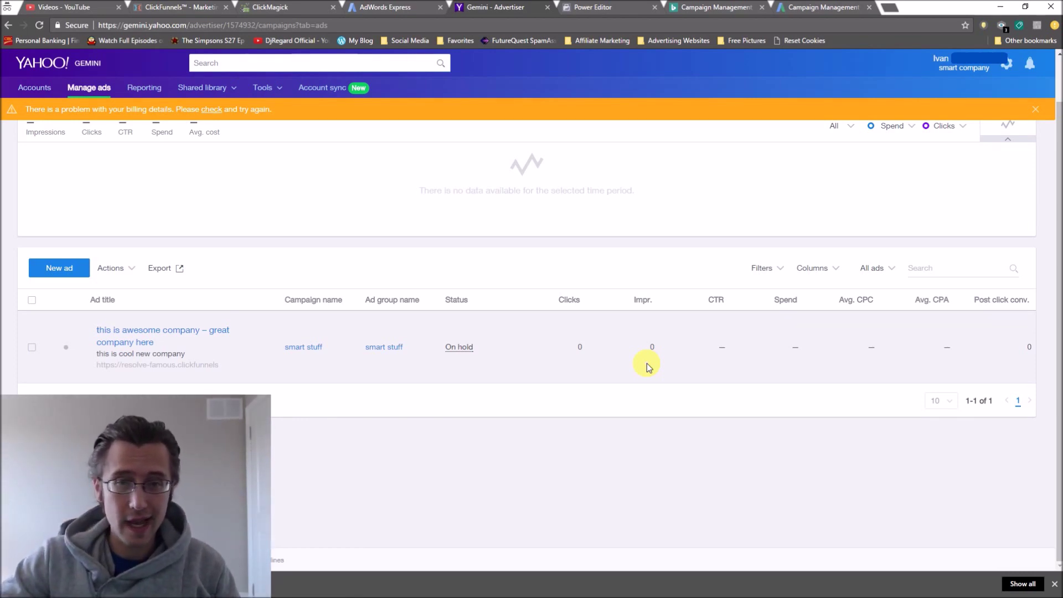
{"action": "scroll", "coordinate": [593, 321], "scroll_direction": "up", "scroll_amount": 1}
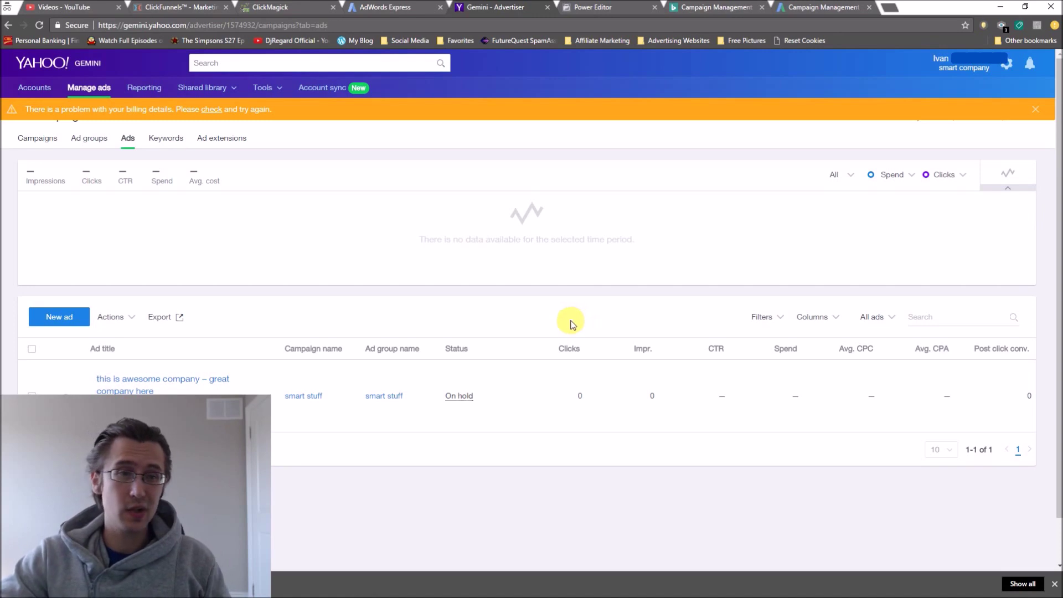
{"action": "scroll", "coordinate": [543, 321], "scroll_direction": "down", "scroll_amount": 1}
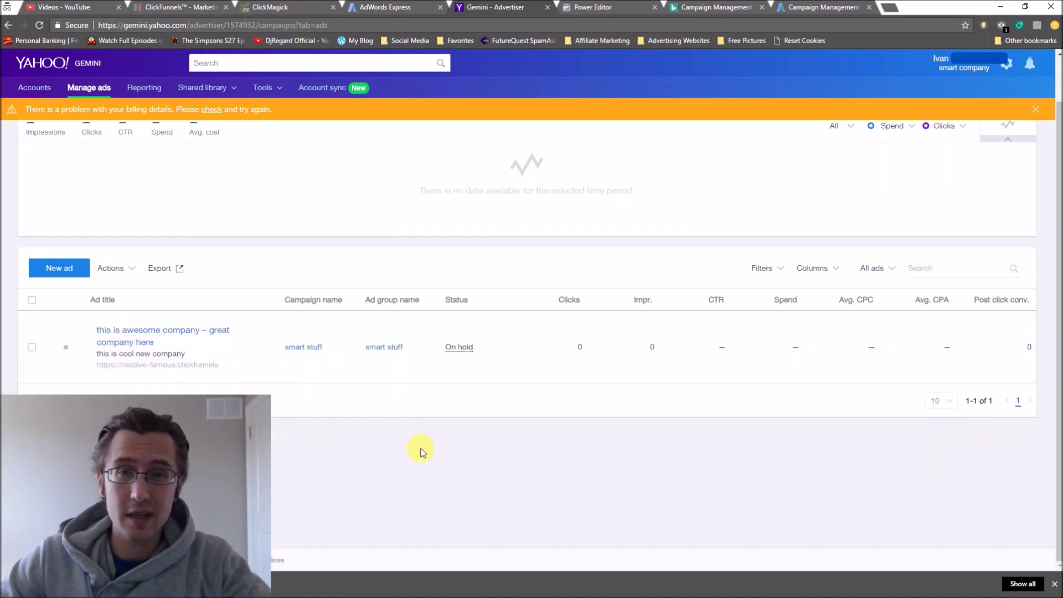
Step: Switch to Facebook Power Editor and look over the full set of ad tools available, including Audience Insights
{"action": "left_click", "coordinate": [593, 8]}
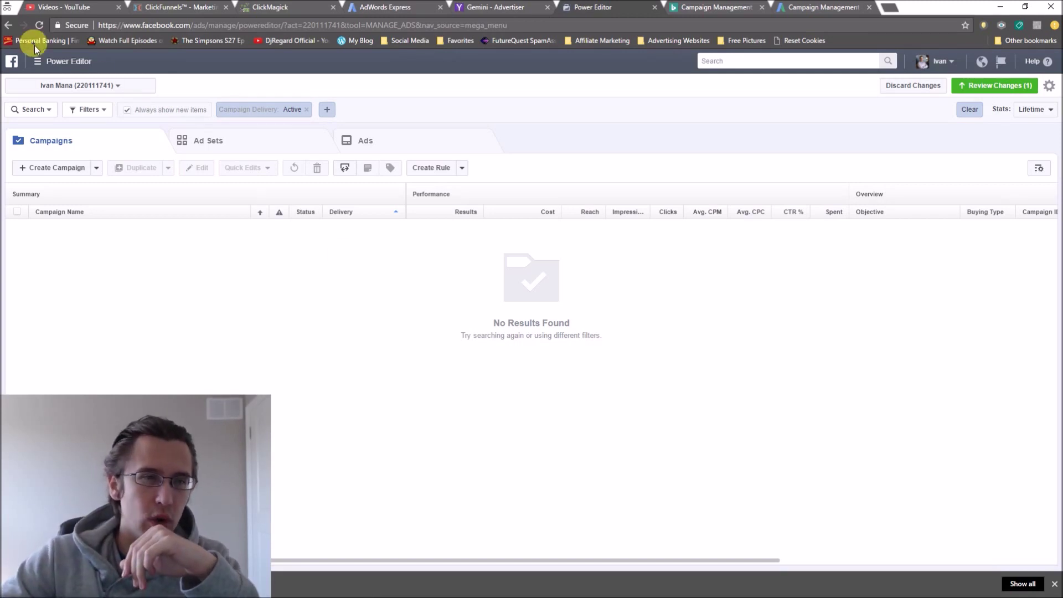
{"action": "left_click", "coordinate": [37, 62]}
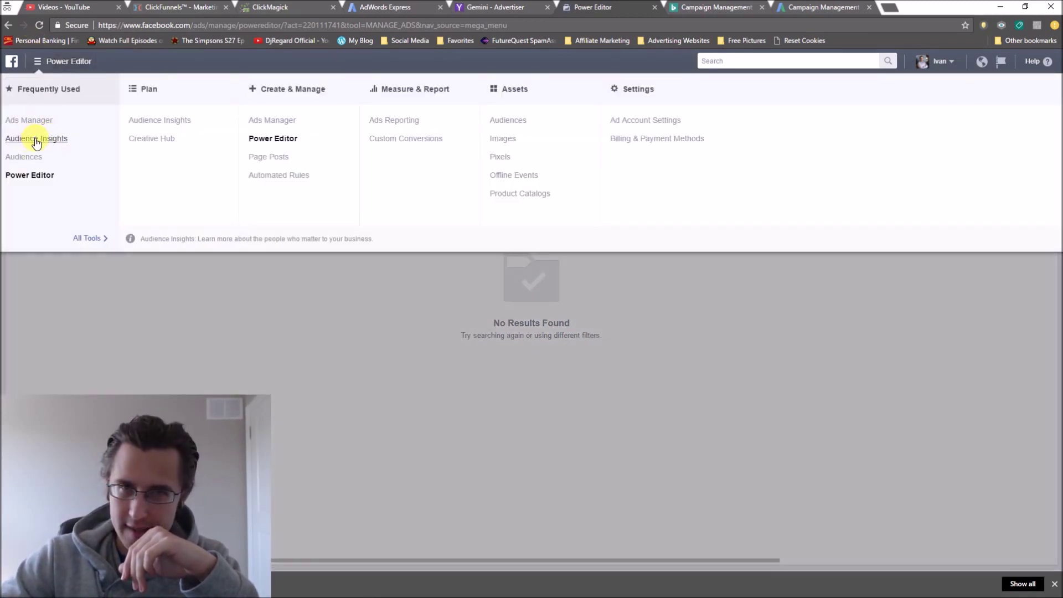
{"action": "left_click", "coordinate": [363, 347]}
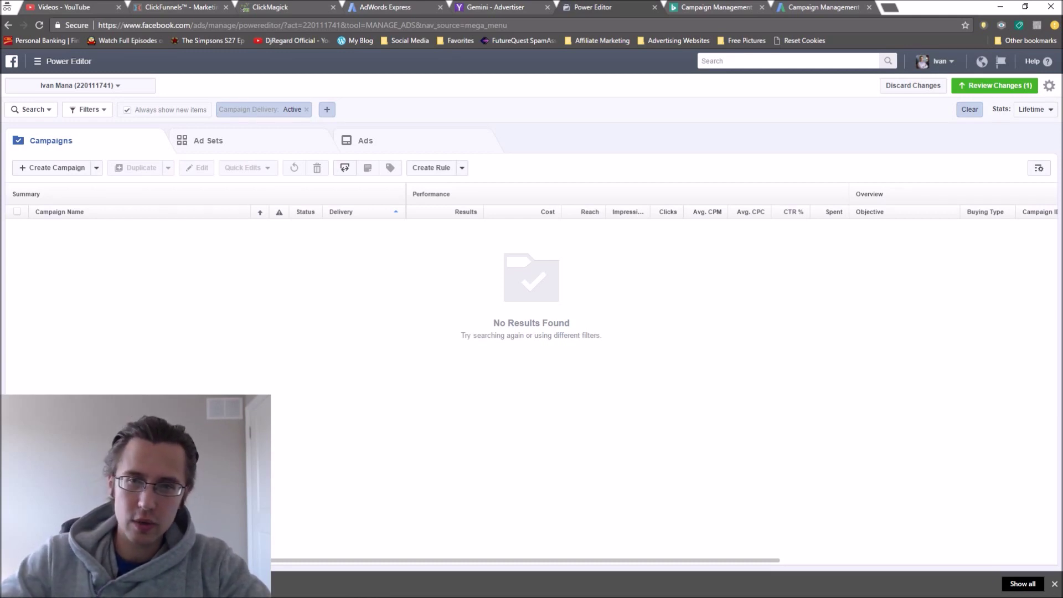
Step: Switch to Bing Ads and check which tools and campaign import options are available
{"action": "left_click", "coordinate": [700, 10]}
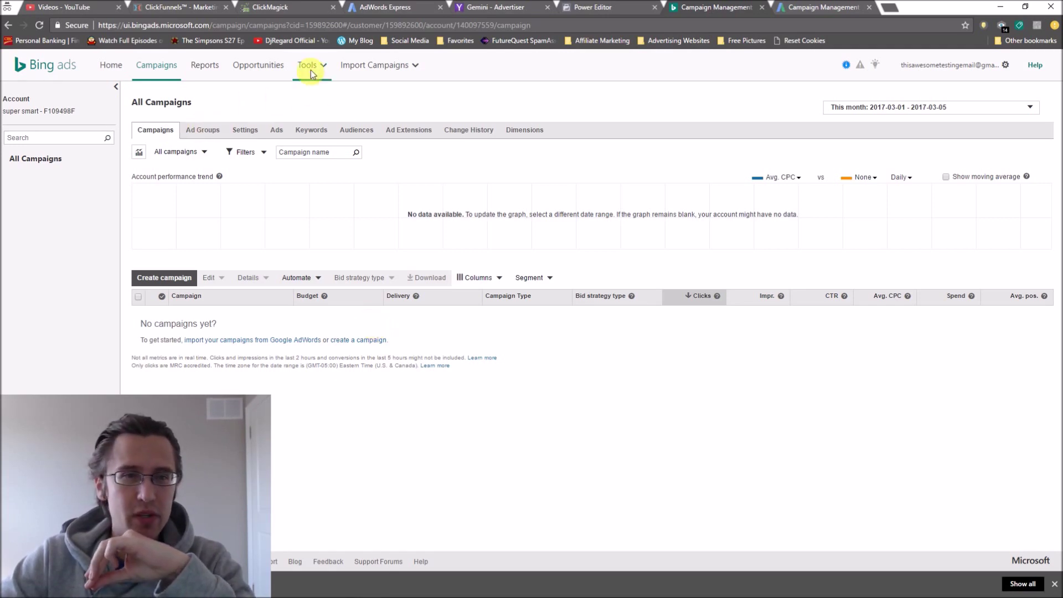
{"action": "left_click", "coordinate": [400, 72]}
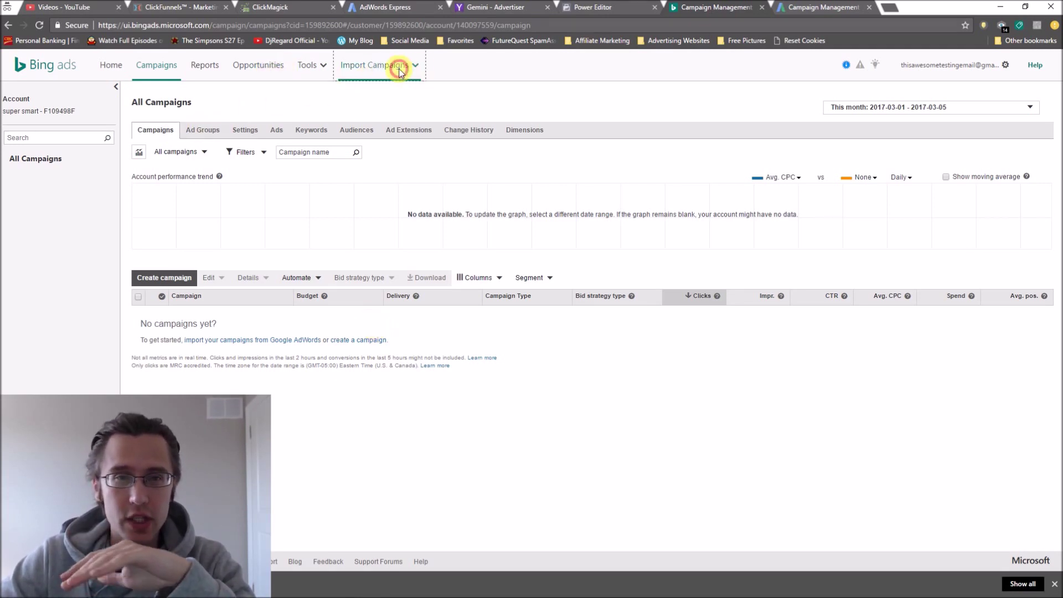
{"action": "left_click", "coordinate": [312, 68]}
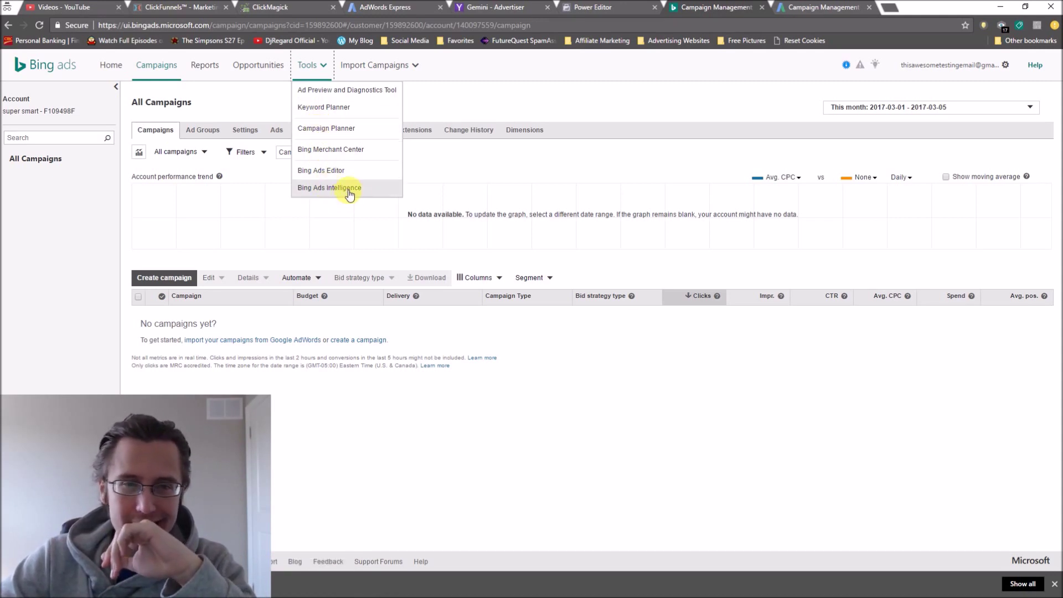
{"action": "left_click", "coordinate": [378, 66]}
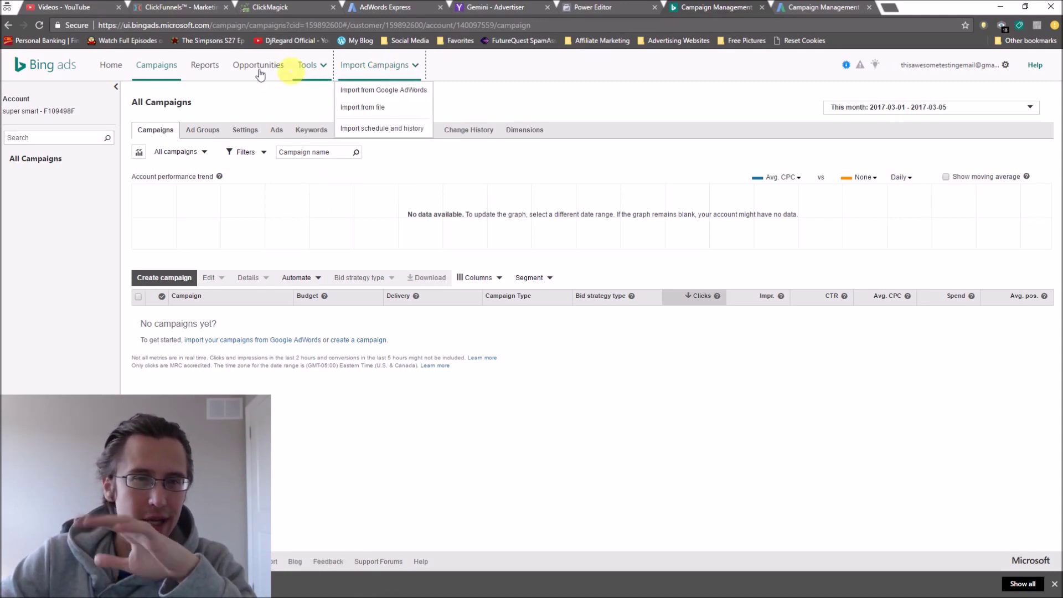
Step: Look over the available standard reports, and return to the campaigns area to view the campaign settings
{"action": "left_click", "coordinate": [205, 66]}
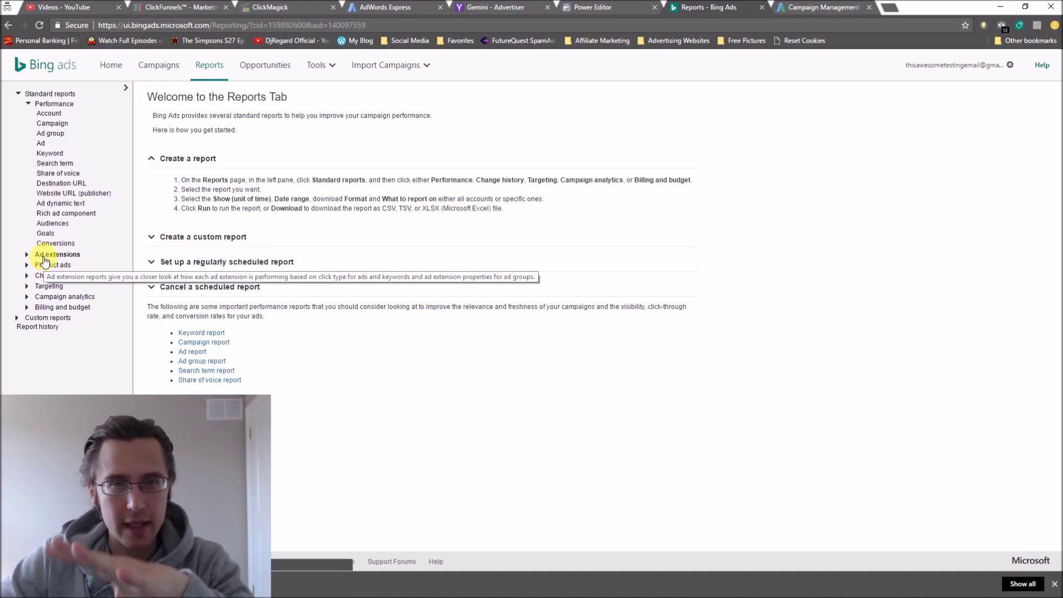
{"action": "left_click", "coordinate": [150, 66]}
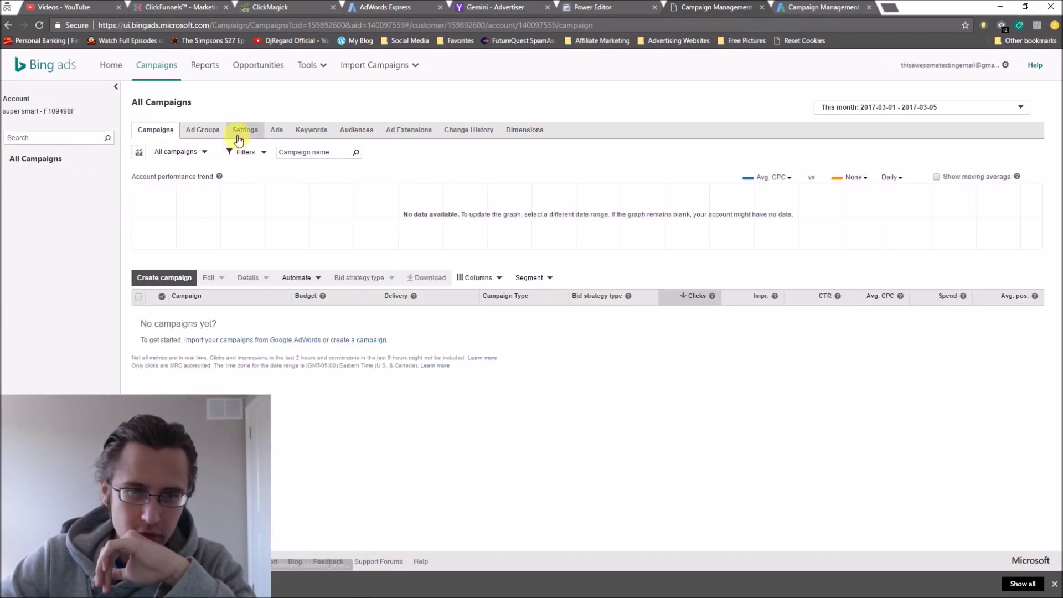
{"action": "left_click", "coordinate": [242, 136]}
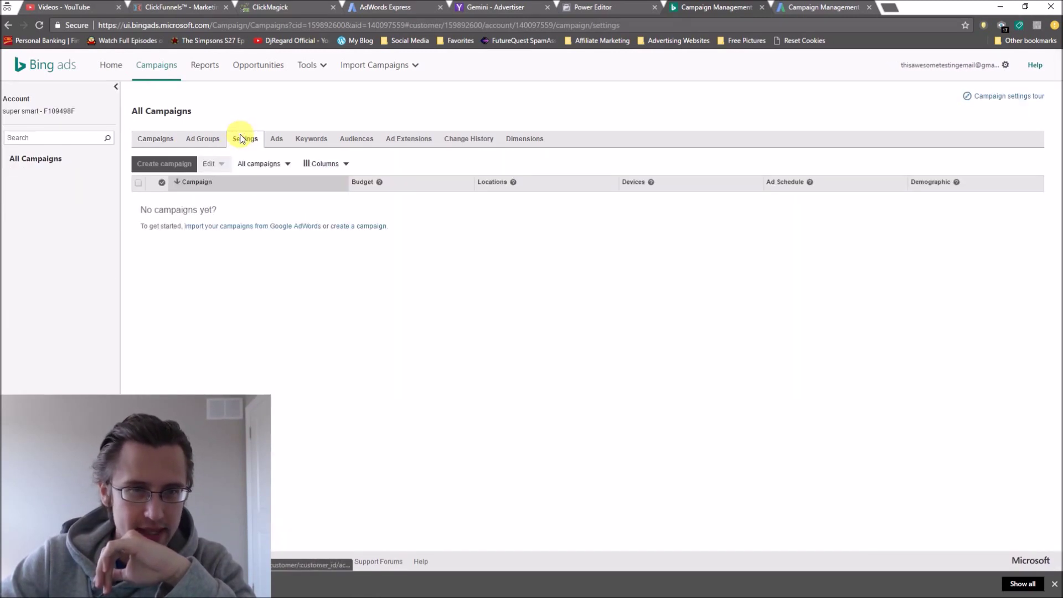
Step: View the ads list and open its column customization to examine the available columns
{"action": "left_click", "coordinate": [277, 144]}
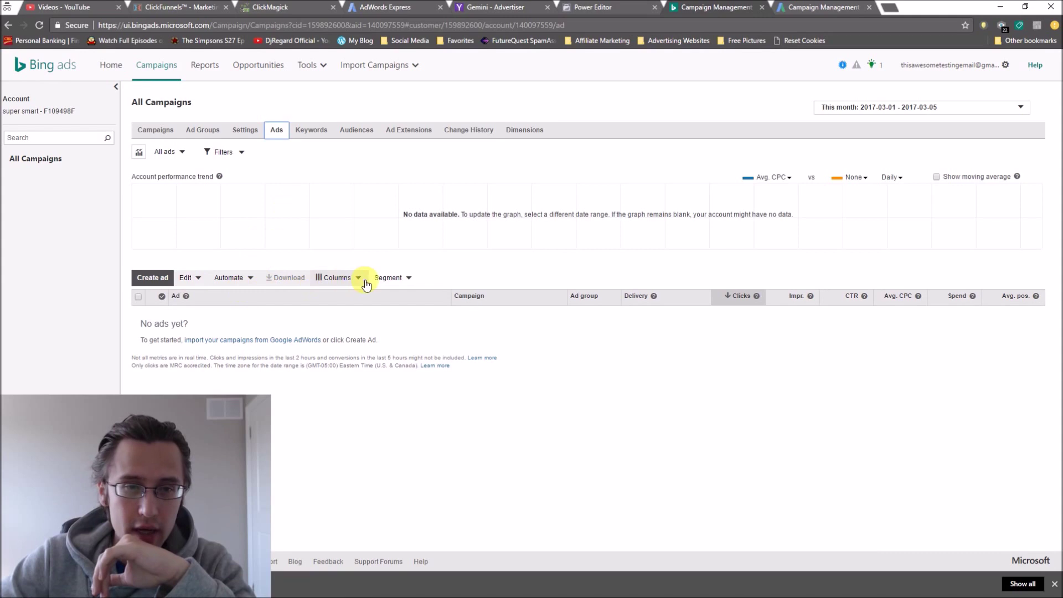
{"action": "left_click", "coordinate": [341, 279]}
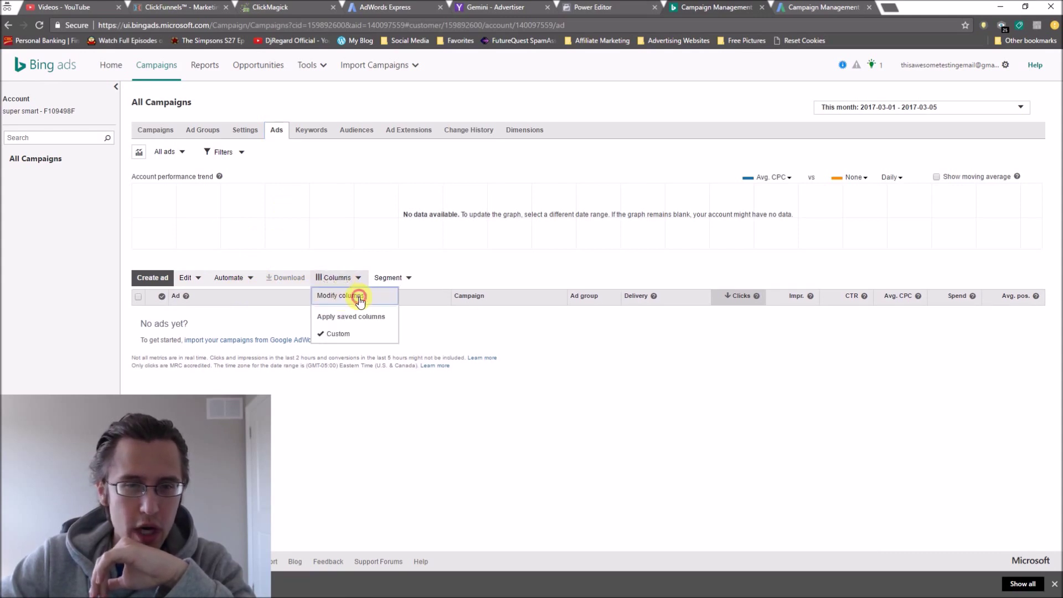
{"action": "left_click", "coordinate": [354, 296]}
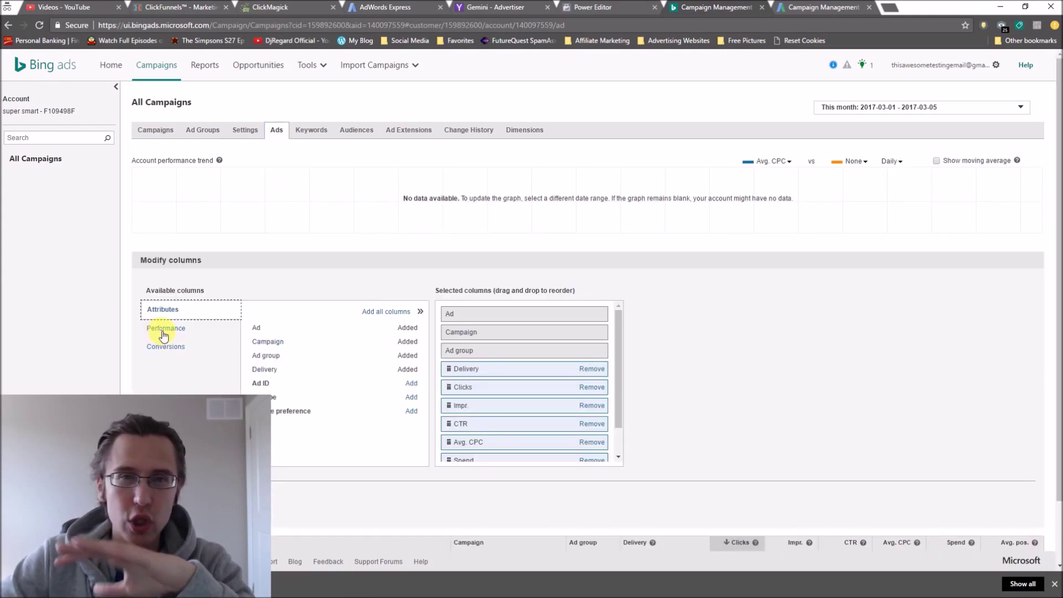
Step: Return to the campaigns list and open the account menu to view the support contact options
{"action": "left_click", "coordinate": [162, 131]}
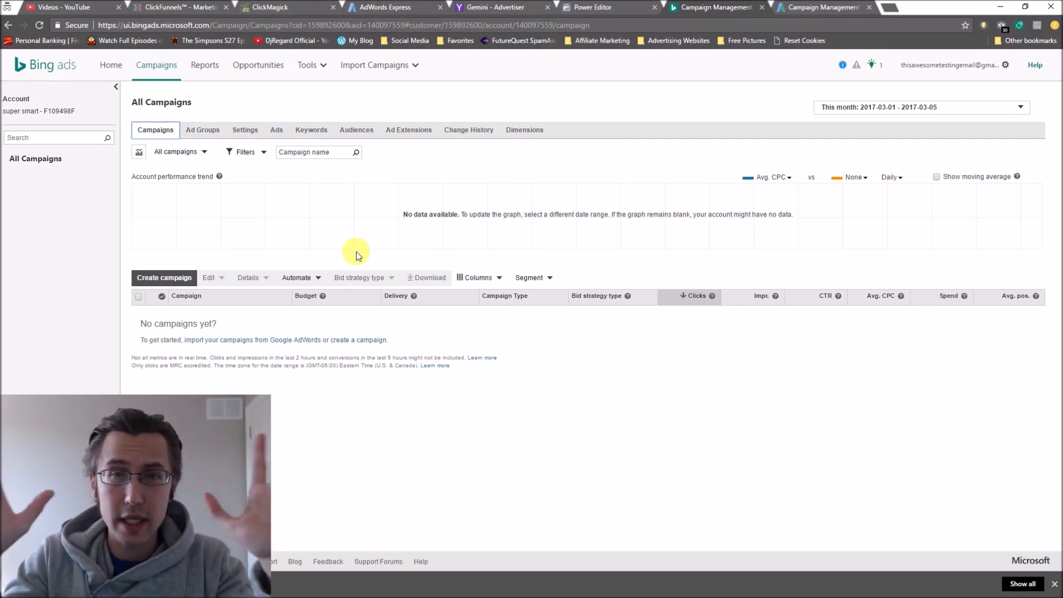
{"action": "left_click", "coordinate": [961, 69]}
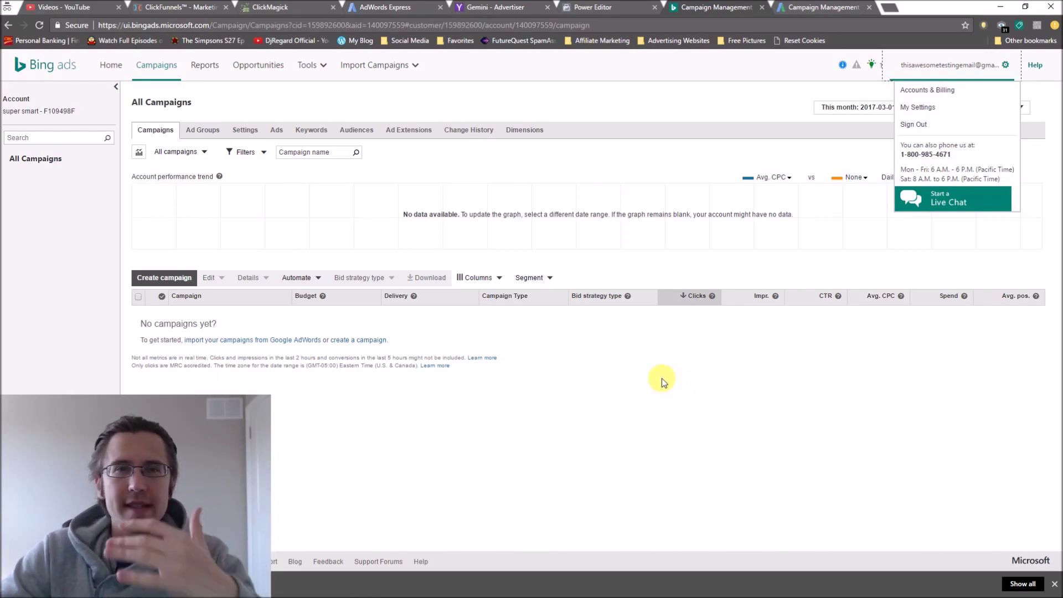
Step: Revisit the phone and live chat support options in the Bing Ads account menu, and close the menu
{"action": "left_click", "coordinate": [634, 352]}
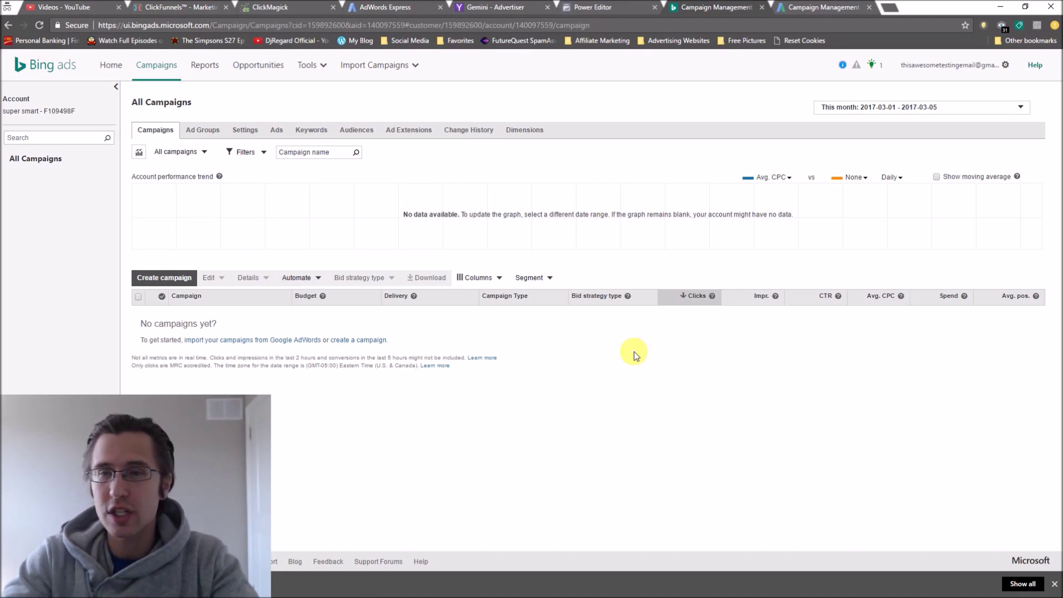
{"action": "left_click", "coordinate": [963, 70]}
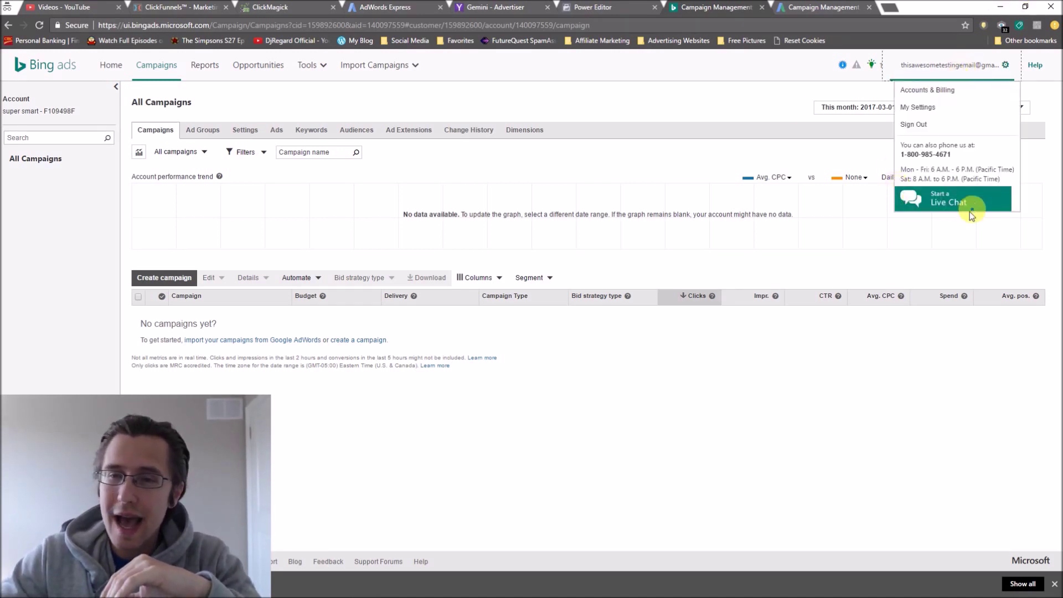
{"action": "left_click", "coordinate": [579, 375]}
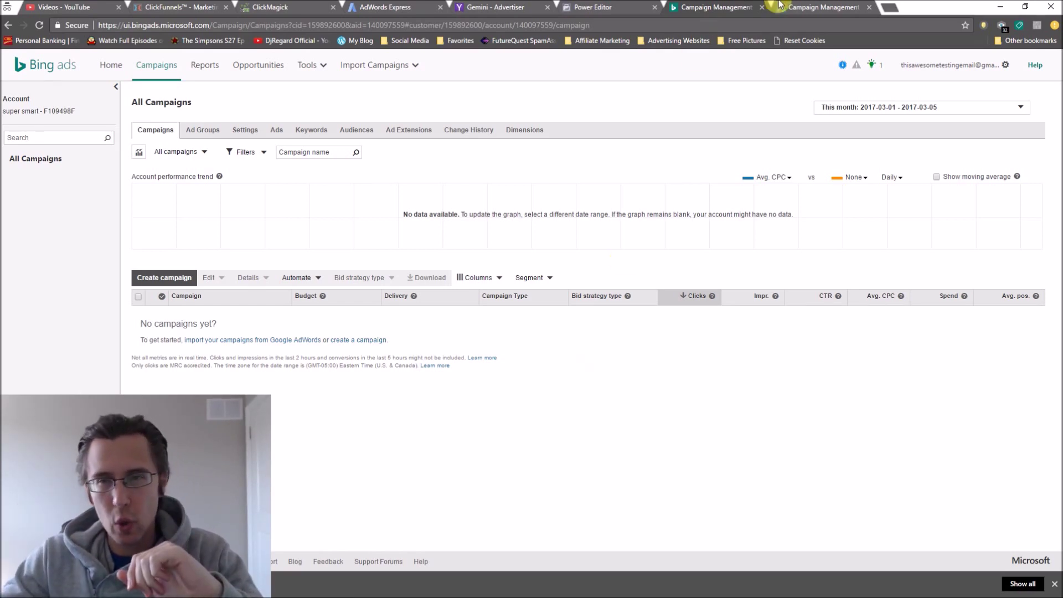
Step: Switch to Google AdWords and look over its available tools and the reports area
{"action": "left_click", "coordinate": [818, 5]}
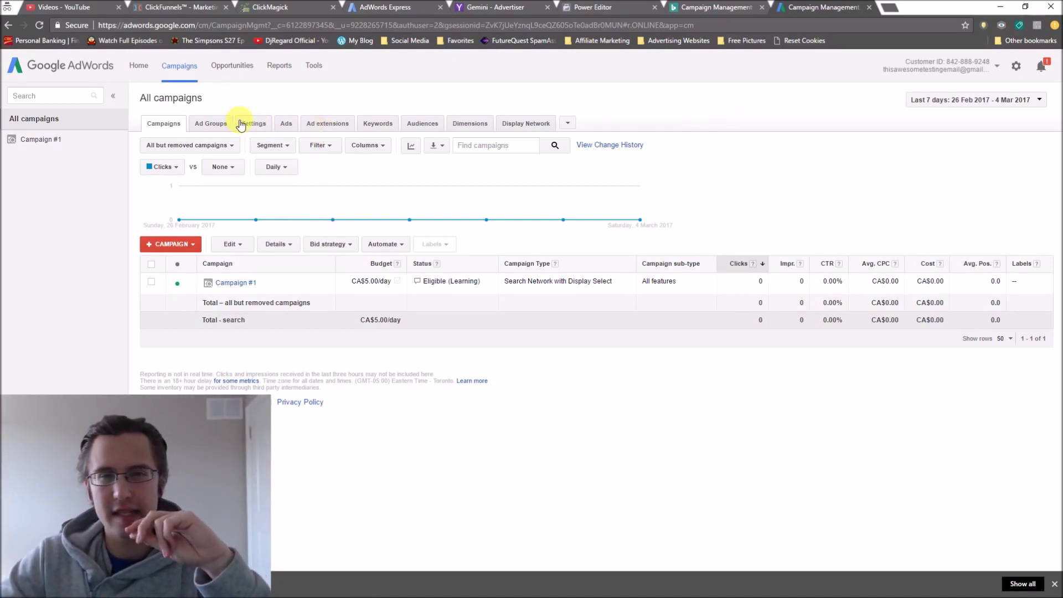
{"action": "left_click", "coordinate": [311, 65]}
{"action": "left_click", "coordinate": [291, 65]}
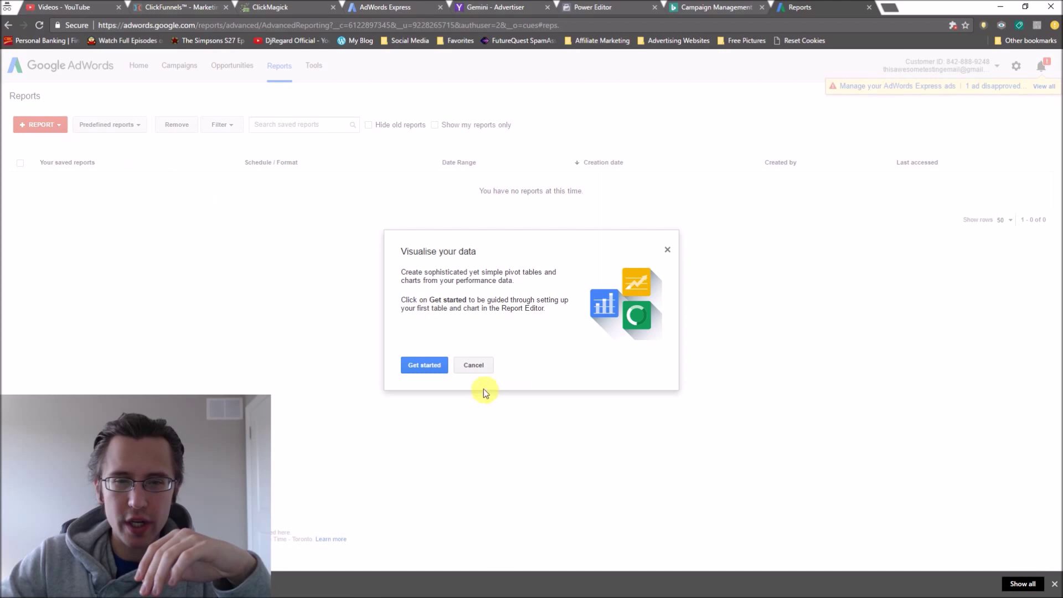
Step: Dismiss the data visualisation guide and view the account's home dashboard
{"action": "left_click", "coordinate": [667, 250]}
{"action": "left_click", "coordinate": [148, 71]}
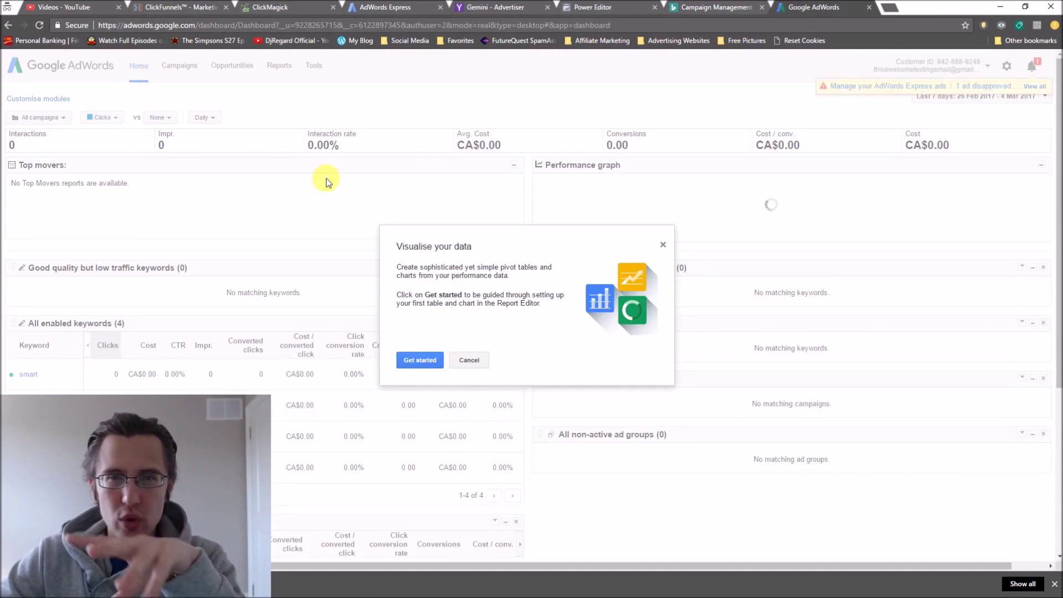
{"action": "left_click", "coordinate": [663, 251]}
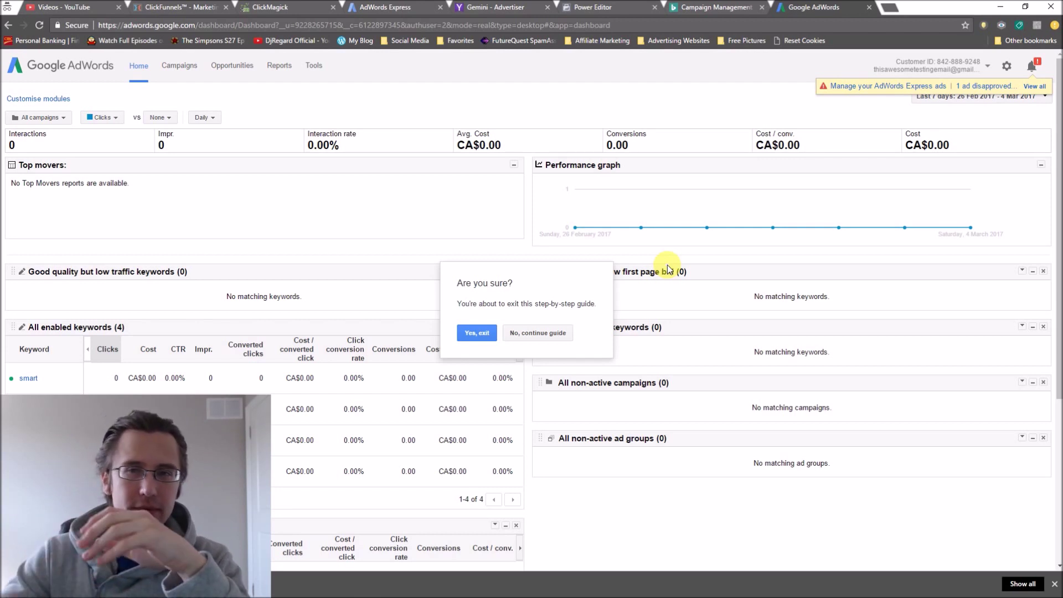
Step: Check the account and settings options for support contacts, view the help panel's contact methods, and close it
{"action": "left_click", "coordinate": [950, 64]}
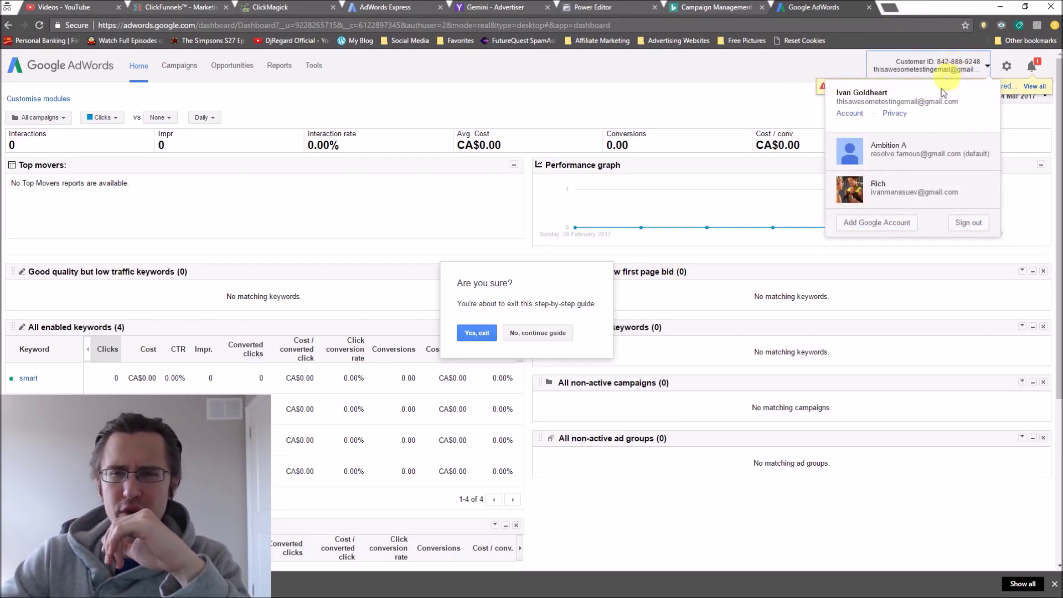
{"action": "left_click", "coordinate": [1015, 74]}
{"action": "left_click", "coordinate": [933, 147]}
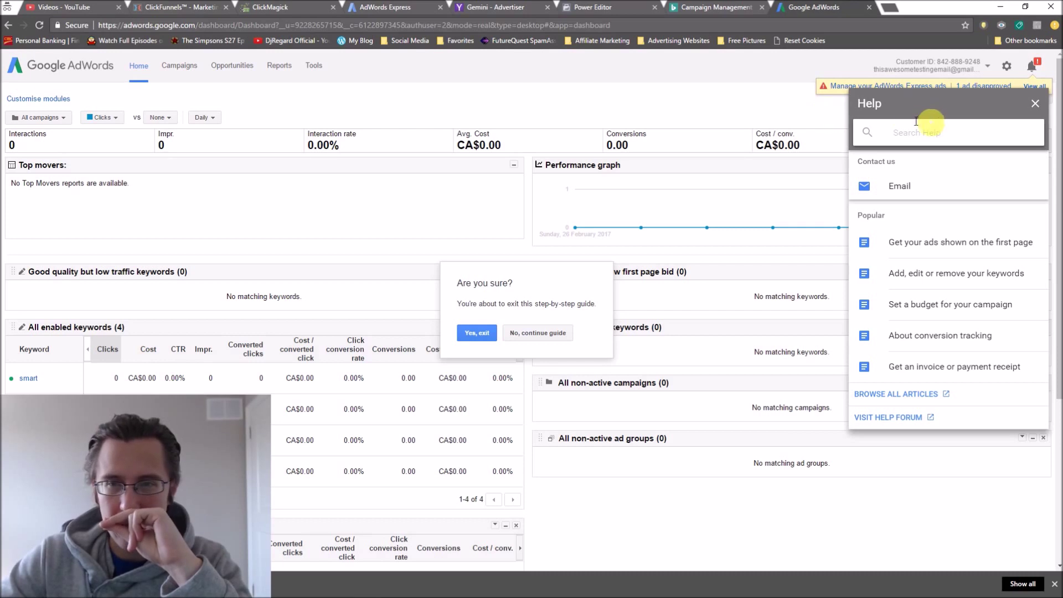
{"action": "left_click_drag", "start_coordinate": [879, 104], "coordinate": [874, 111]}
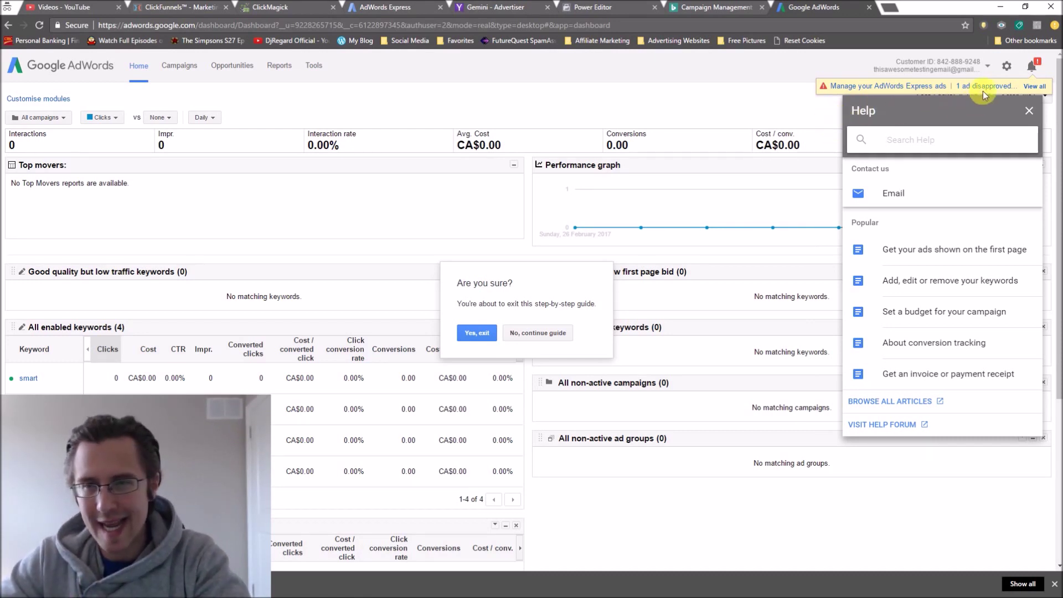
{"action": "left_click", "coordinate": [1006, 66]}
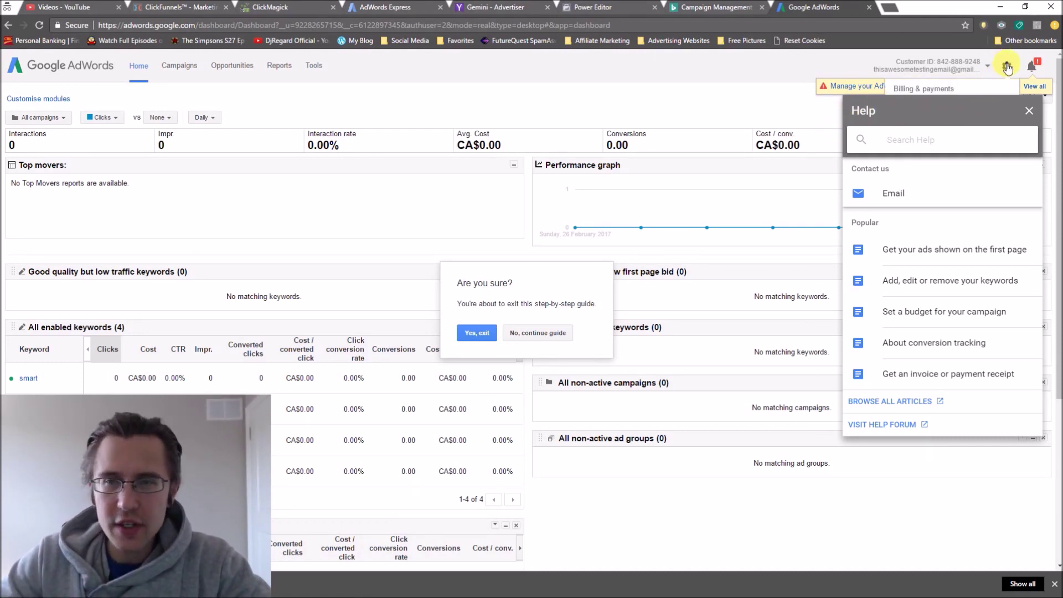
{"action": "left_click", "coordinate": [1006, 67]}
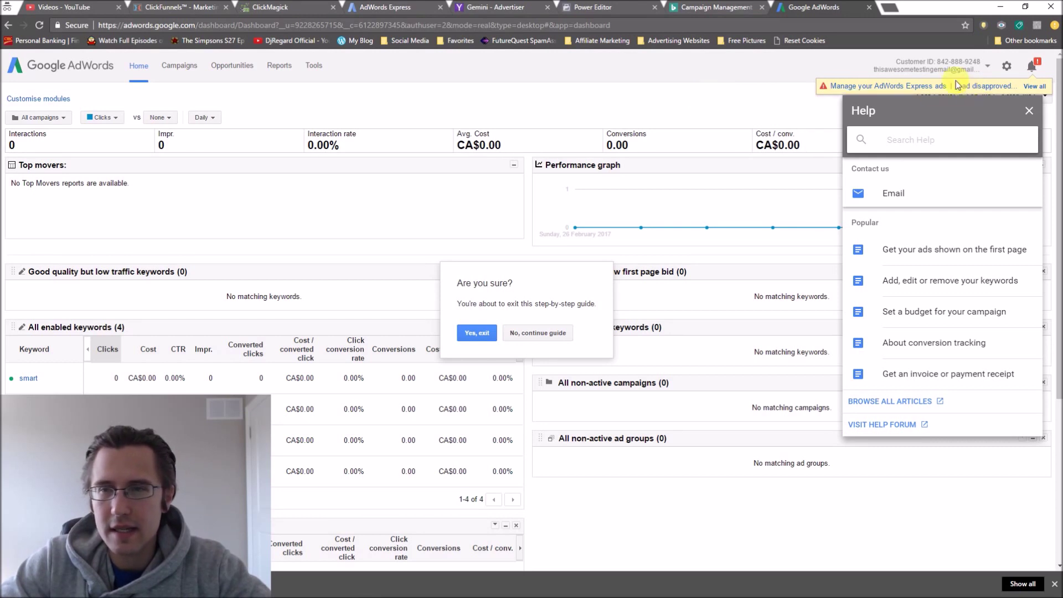
{"action": "left_click", "coordinate": [1028, 111]}
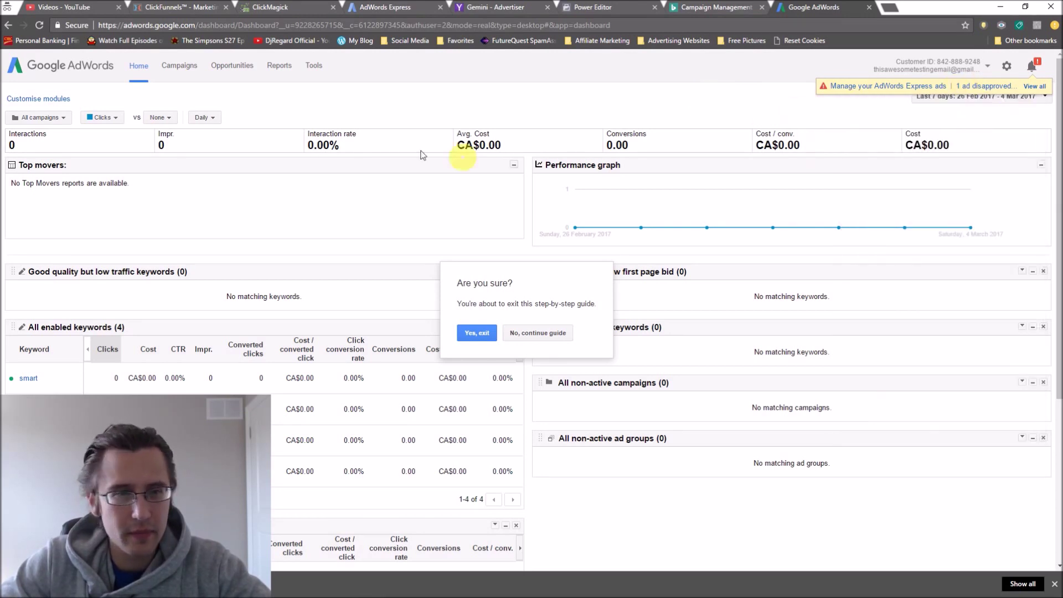
Step: Return to the campaigns list and exit the step-by-step data visualisation guide
{"action": "left_click", "coordinate": [178, 66]}
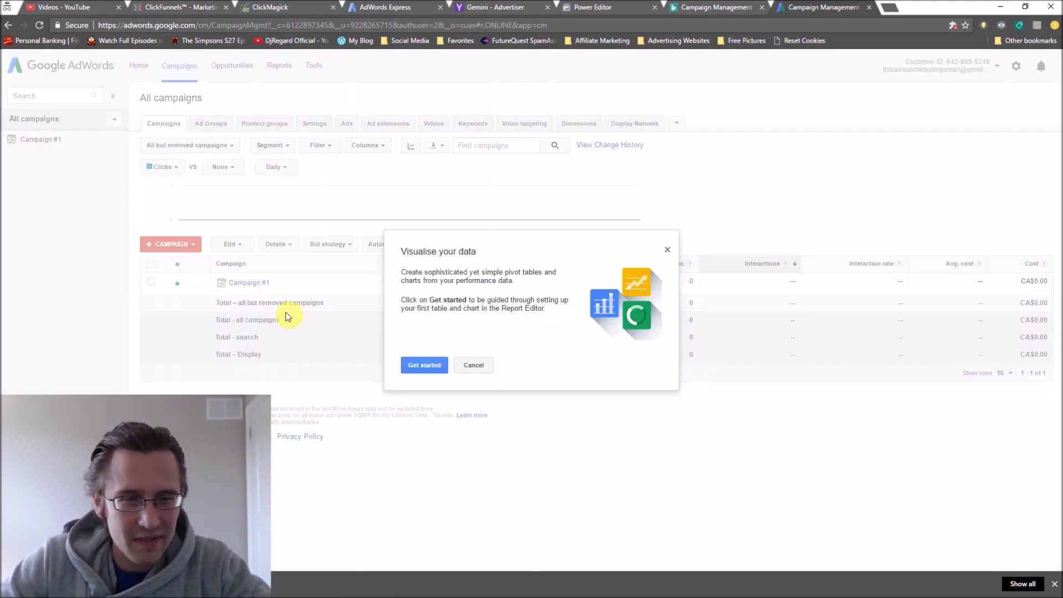
{"action": "left_click", "coordinate": [667, 249]}
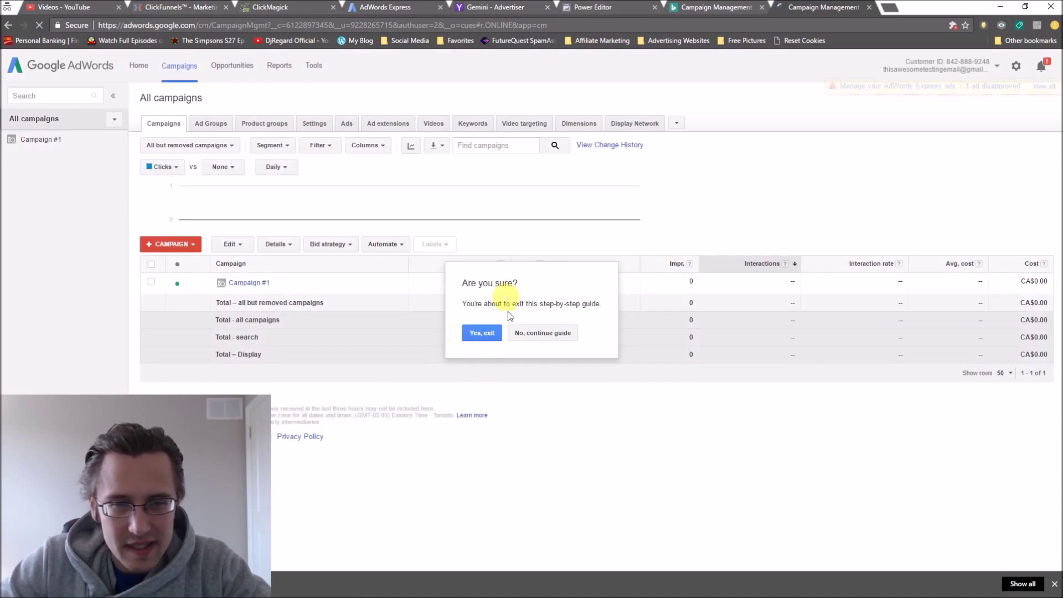
{"action": "left_click", "coordinate": [481, 332]}
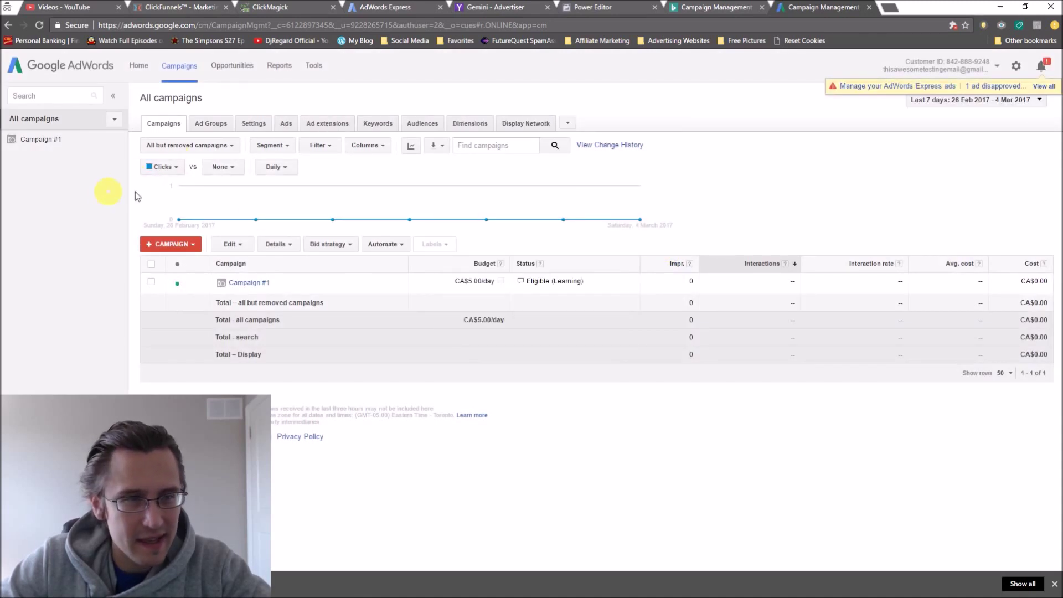
Step: Open Campaign #1 and look through its ads, dimensions and audiences
{"action": "left_click", "coordinate": [52, 141]}
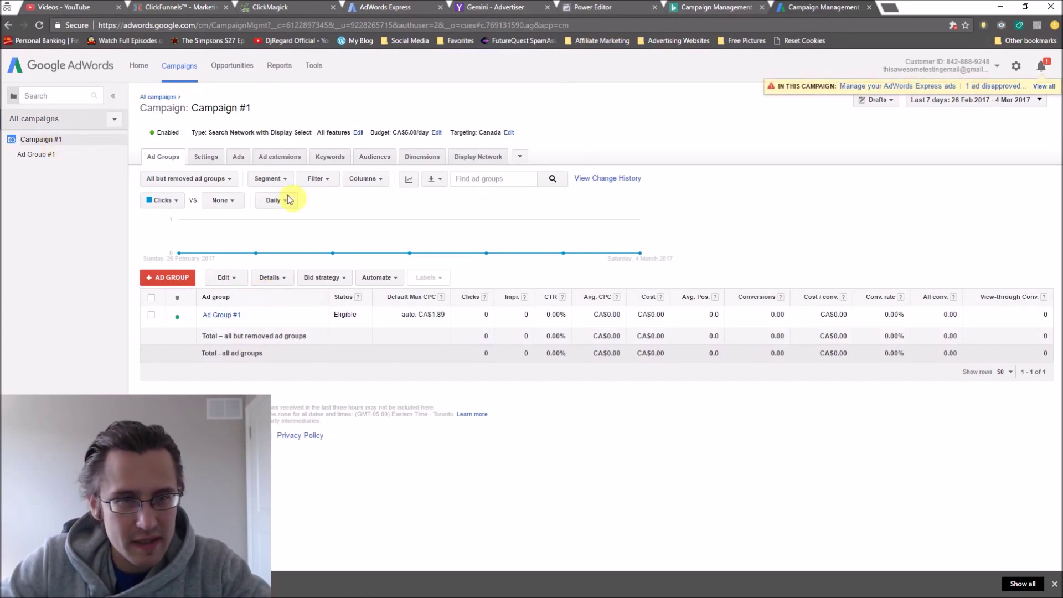
{"action": "left_click", "coordinate": [242, 157]}
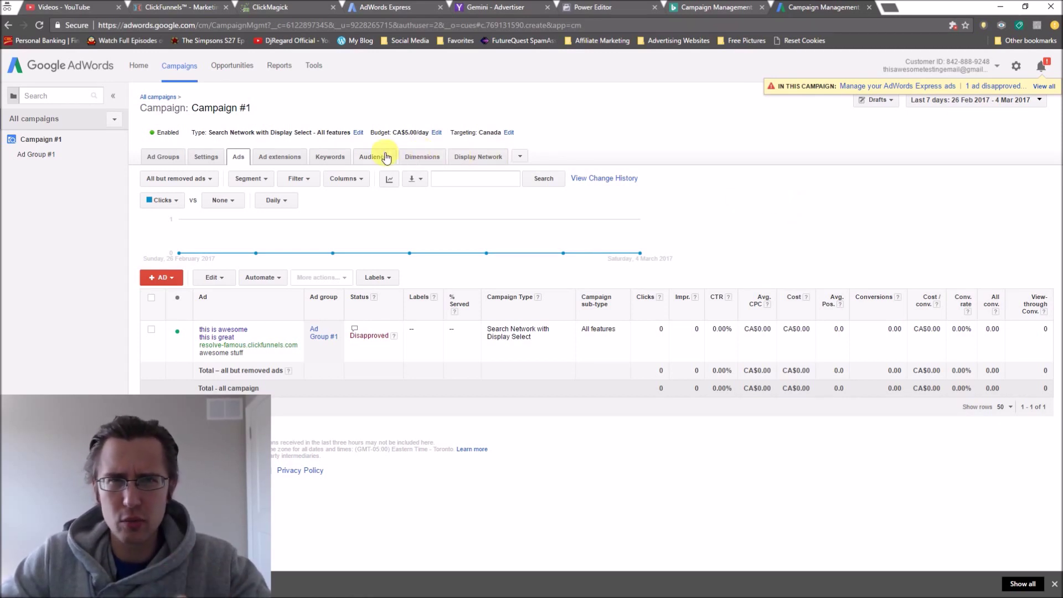
{"action": "left_click", "coordinate": [433, 158]}
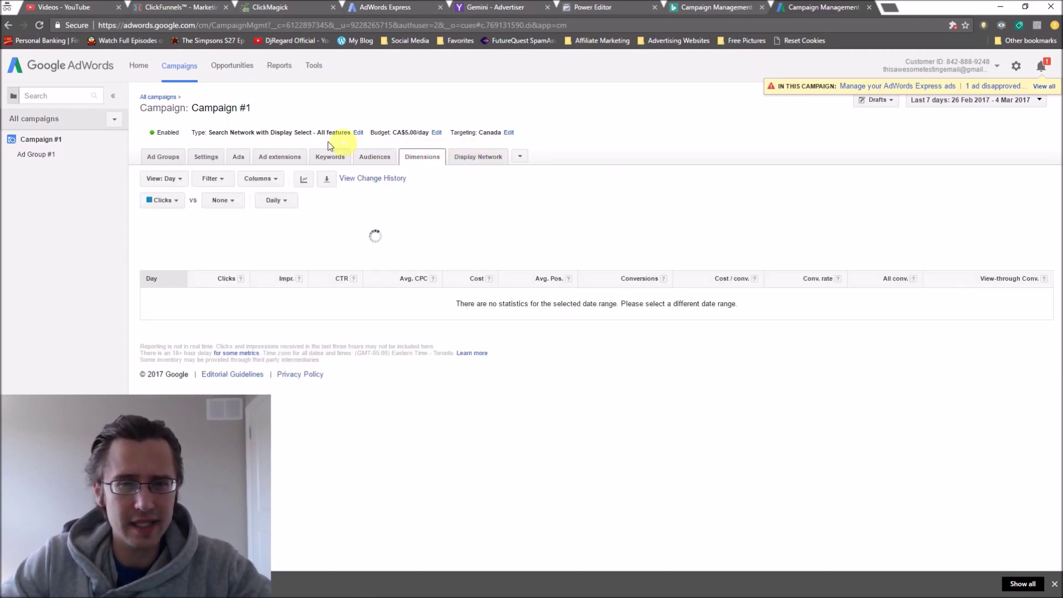
{"action": "left_click", "coordinate": [373, 156]}
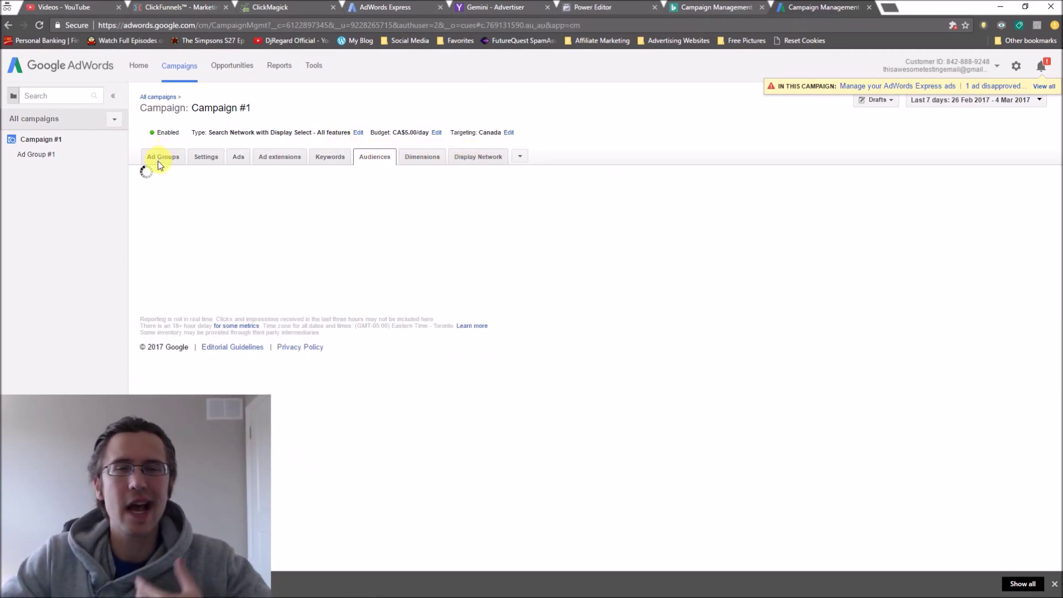